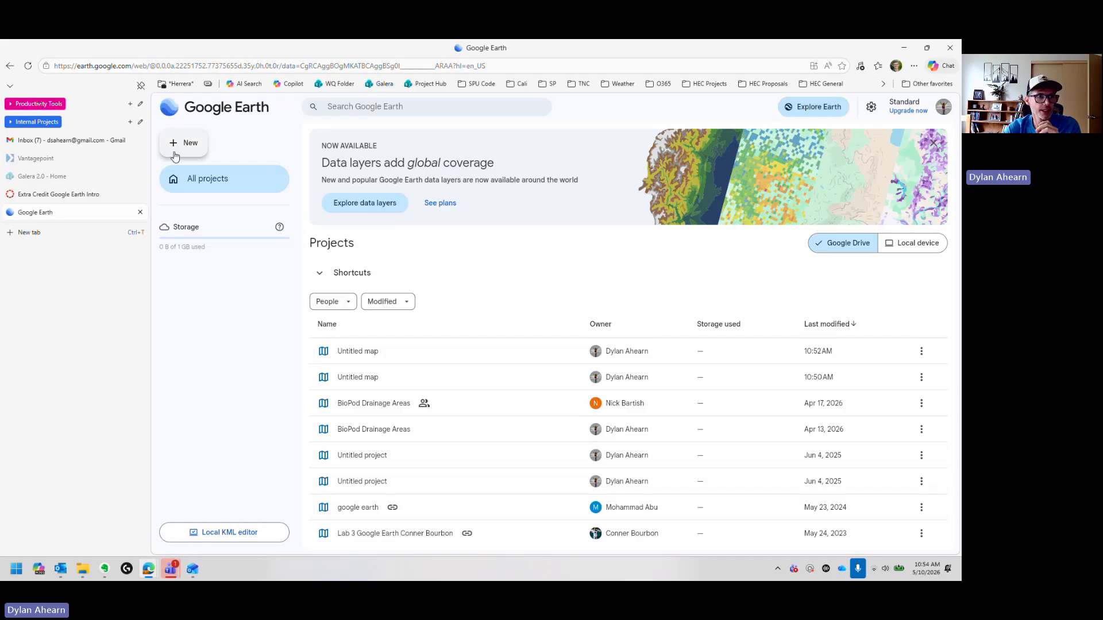
Step: Create a new map project
click(193, 145)
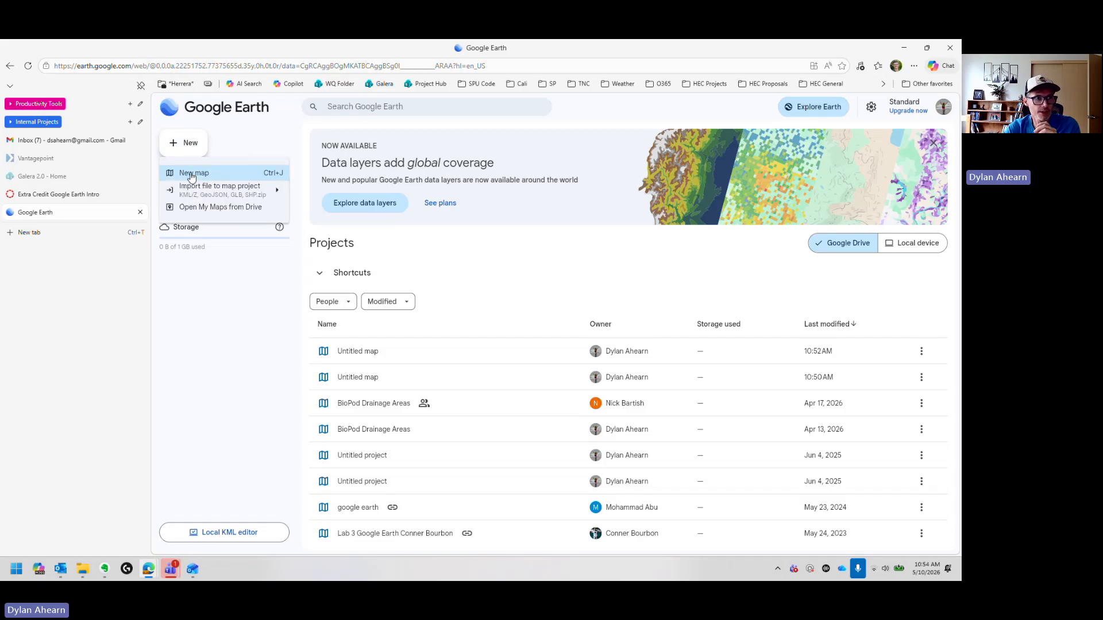
click(192, 174)
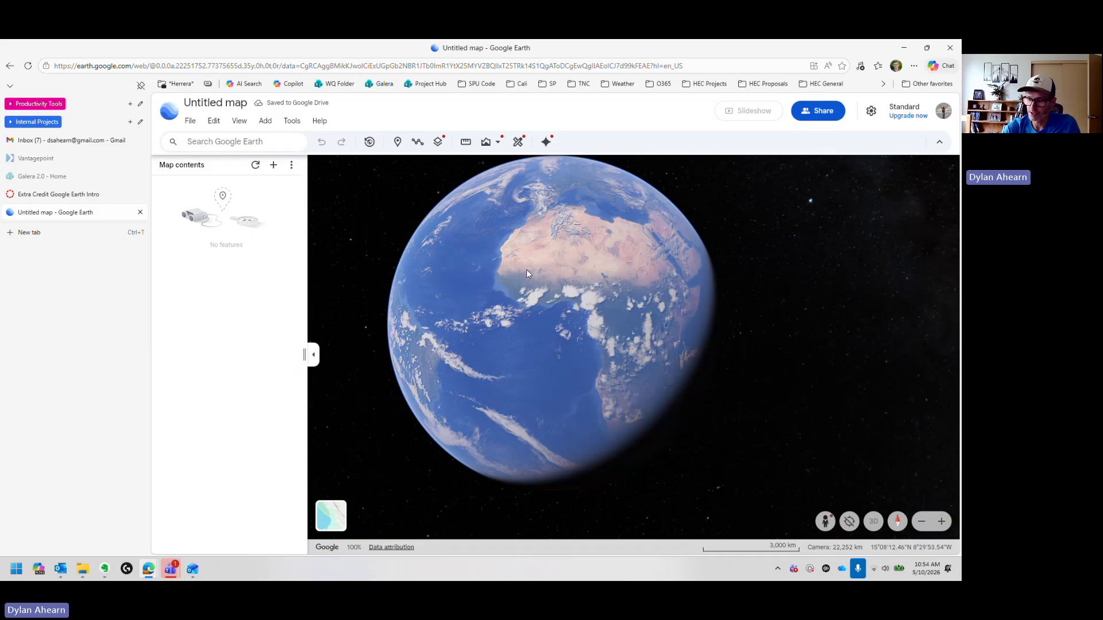
Step: Pan and zoom the globe from Africa into central Mali near the Niger River
drag(521, 271, 544, 286)
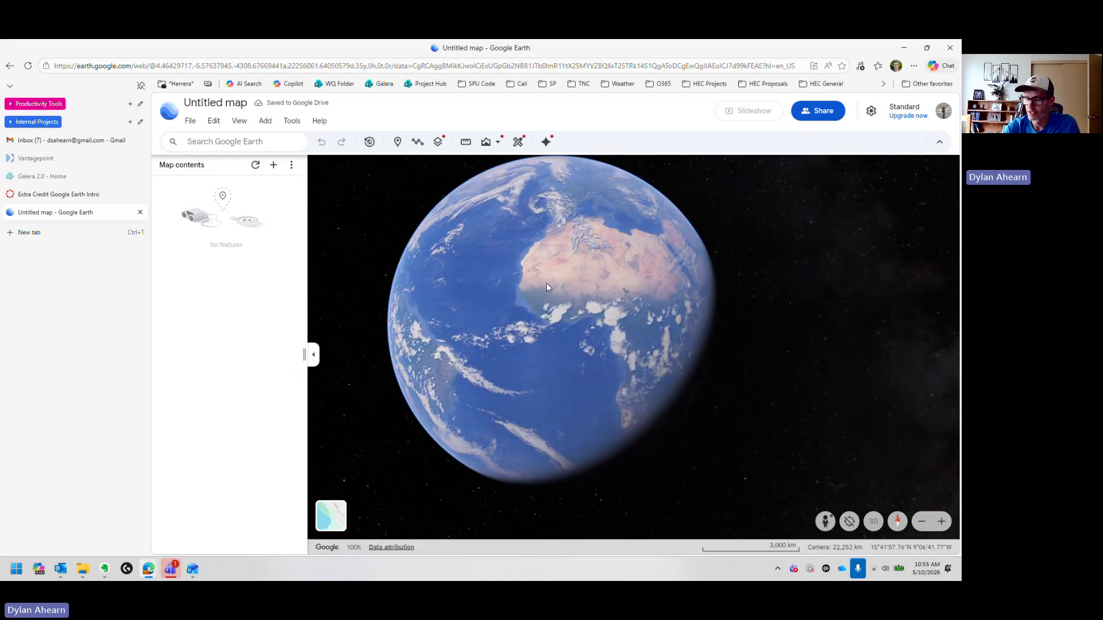
scroll(546, 285, up, 5)
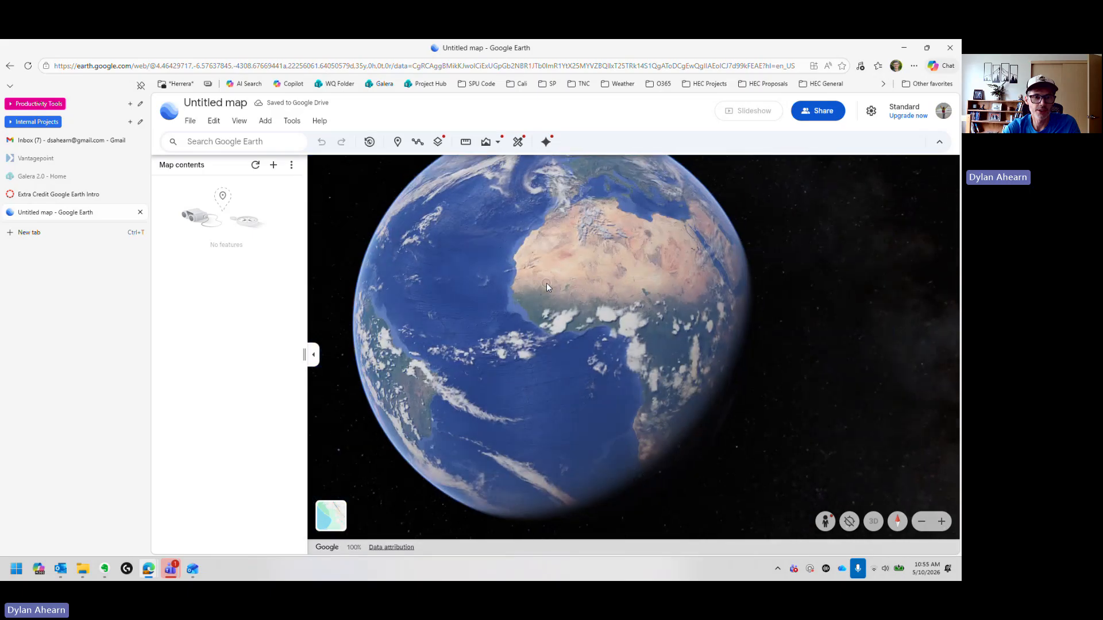
scroll(547, 284, down, 5)
scroll(546, 285, up, 5)
scroll(546, 284, down, 5)
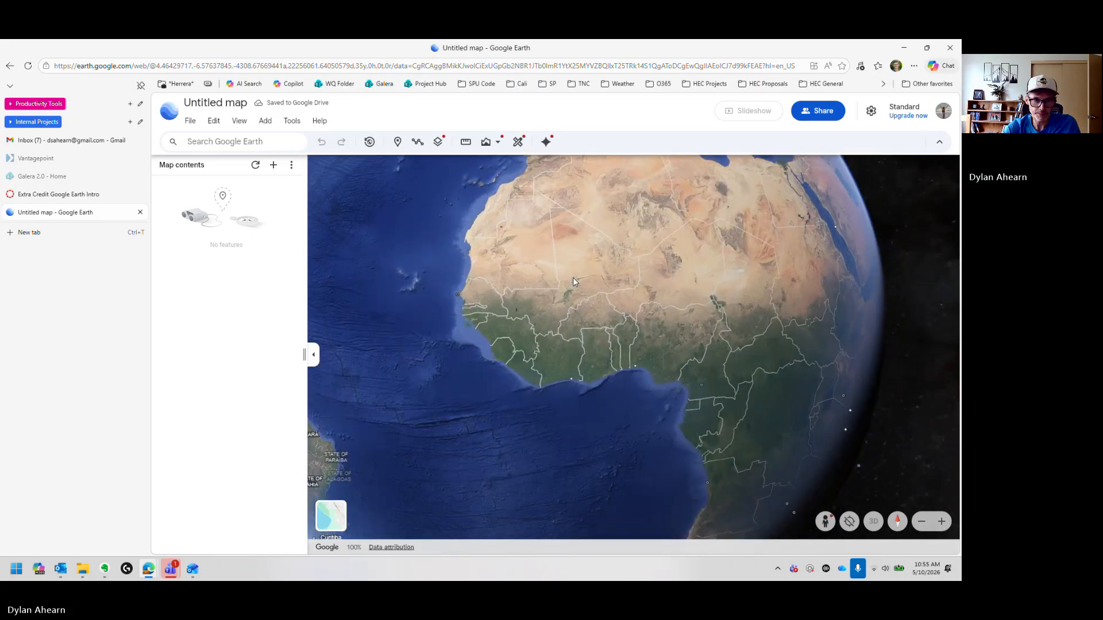
drag(555, 270, 566, 293)
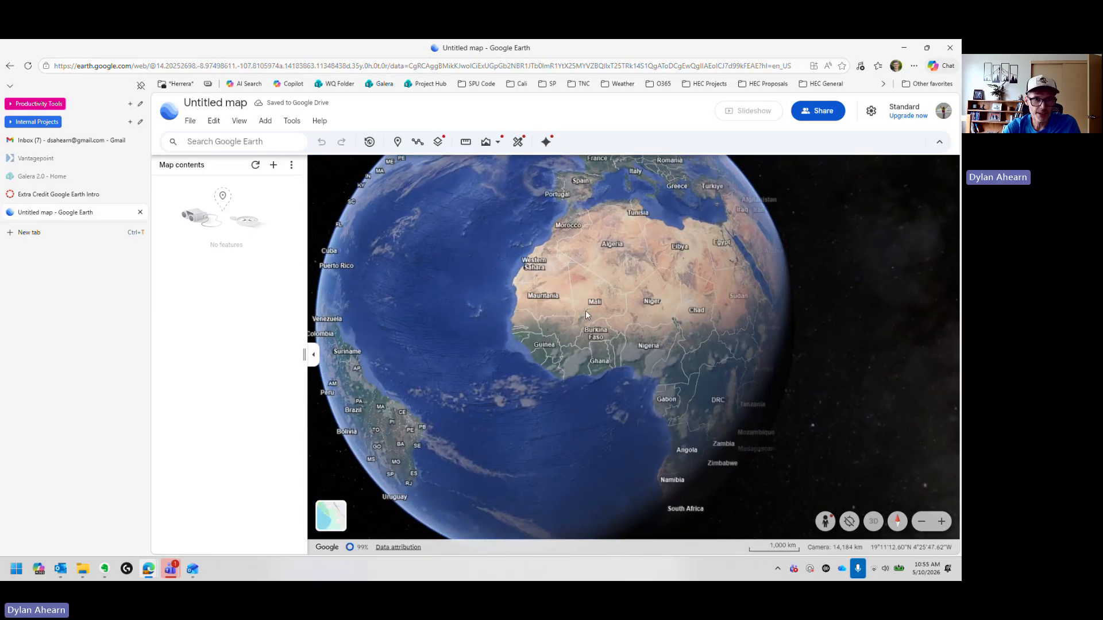
scroll(580, 295, up, 5)
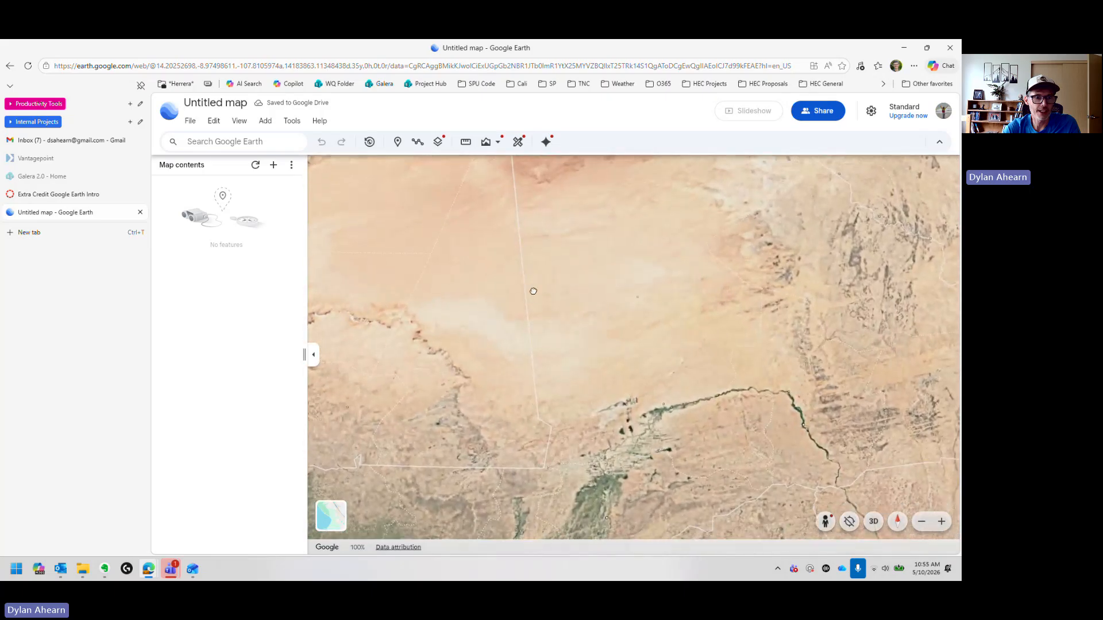
drag(572, 288, 587, 296)
drag(677, 406, 668, 361)
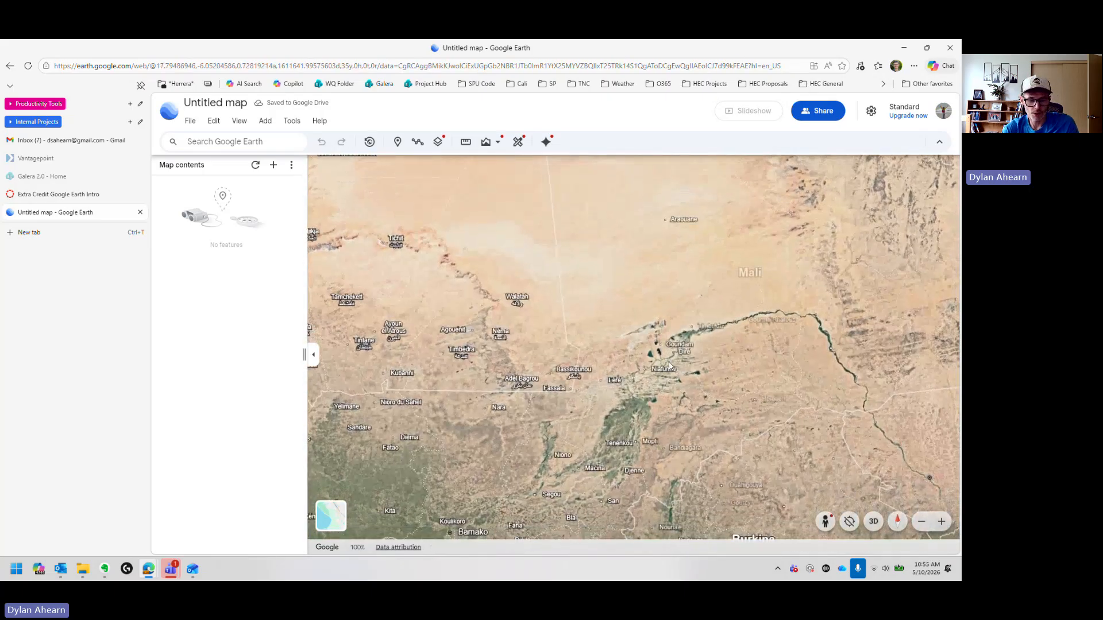
middle_drag(640, 373, 581, 273)
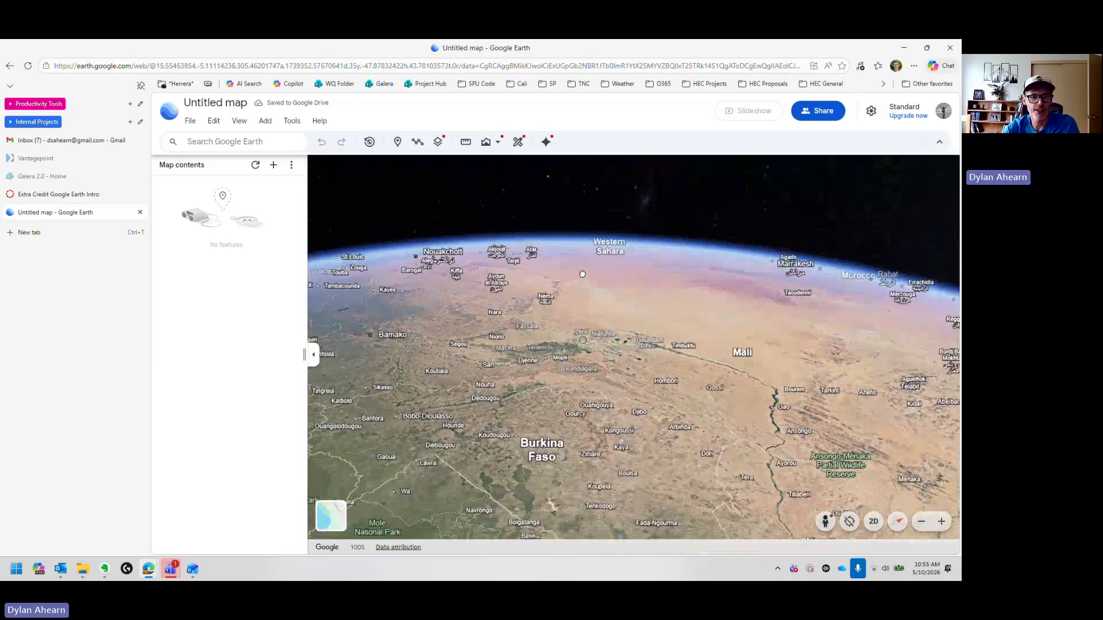
Step: Tilt and zoom the view onto the rugged escarpment near Kikara
scroll(573, 360, down, 5)
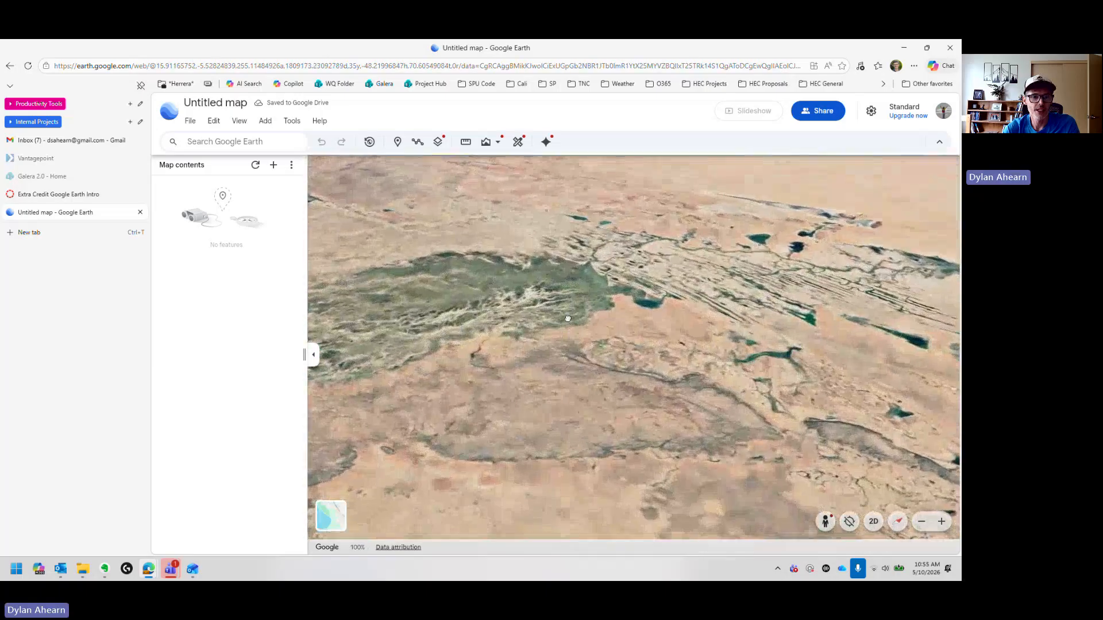
middle_drag(675, 349, 694, 325)
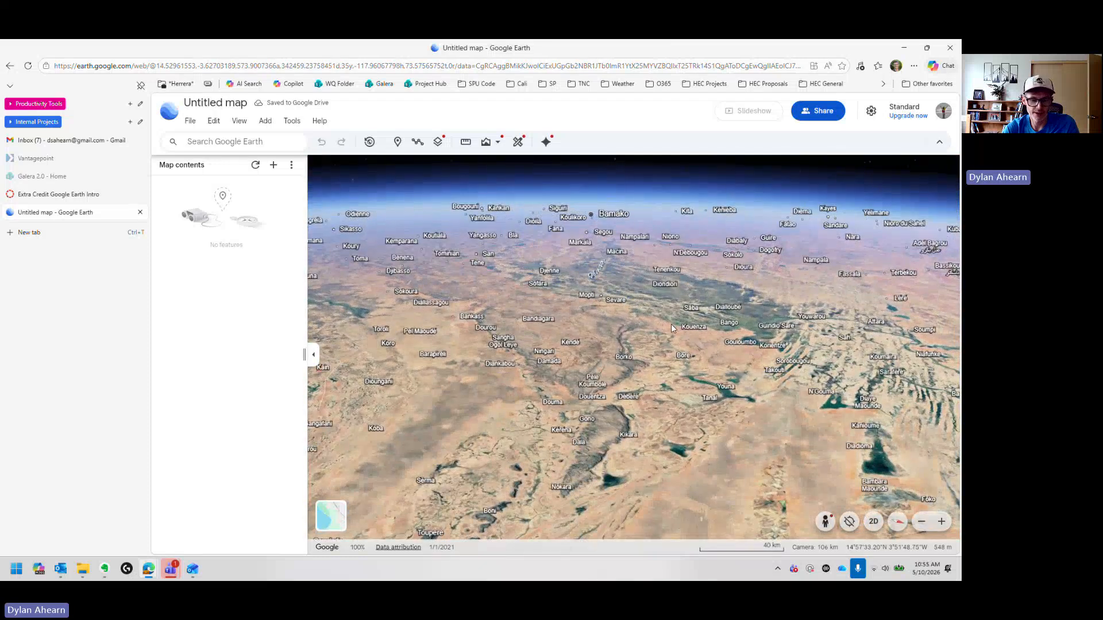
scroll(671, 330, up, 5)
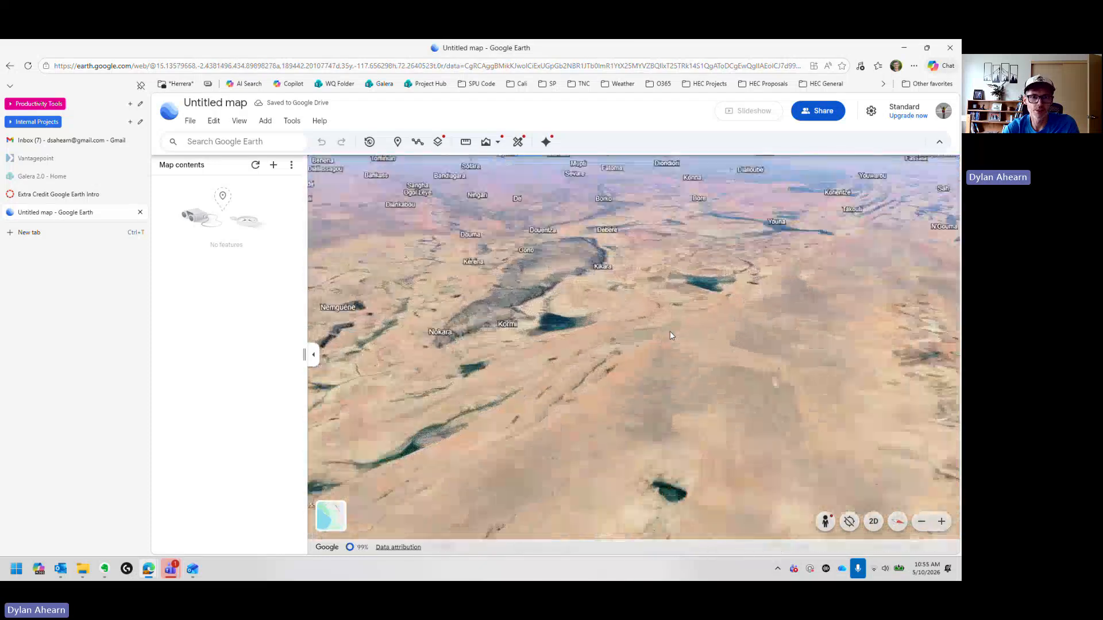
scroll(651, 288, up, 5)
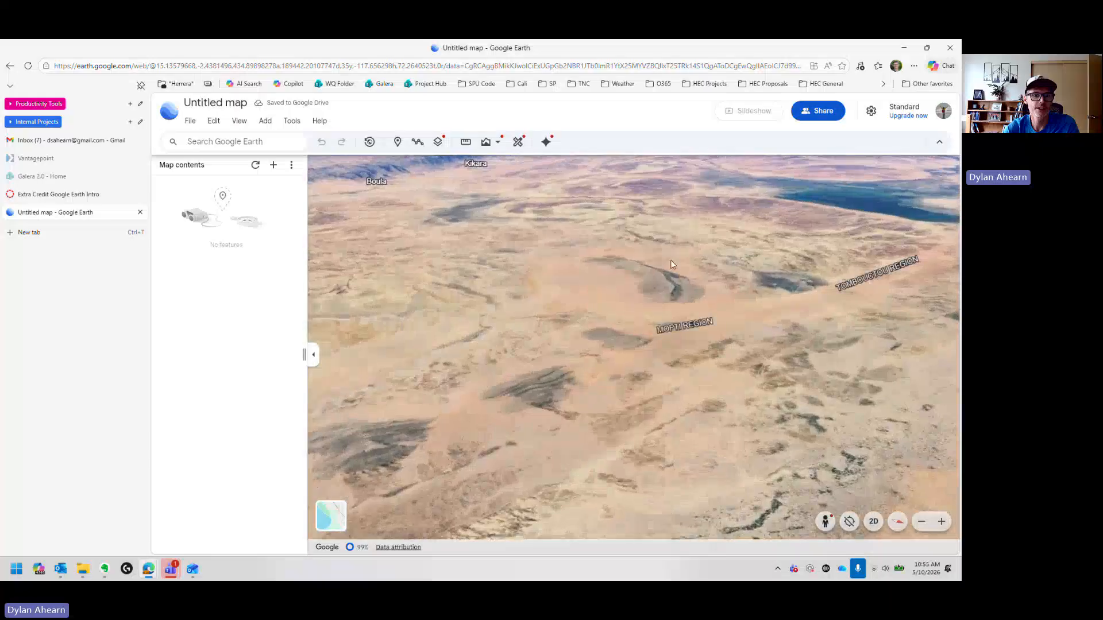
drag(678, 251, 712, 424)
drag(505, 278, 786, 557)
scroll(550, 284, up, 3)
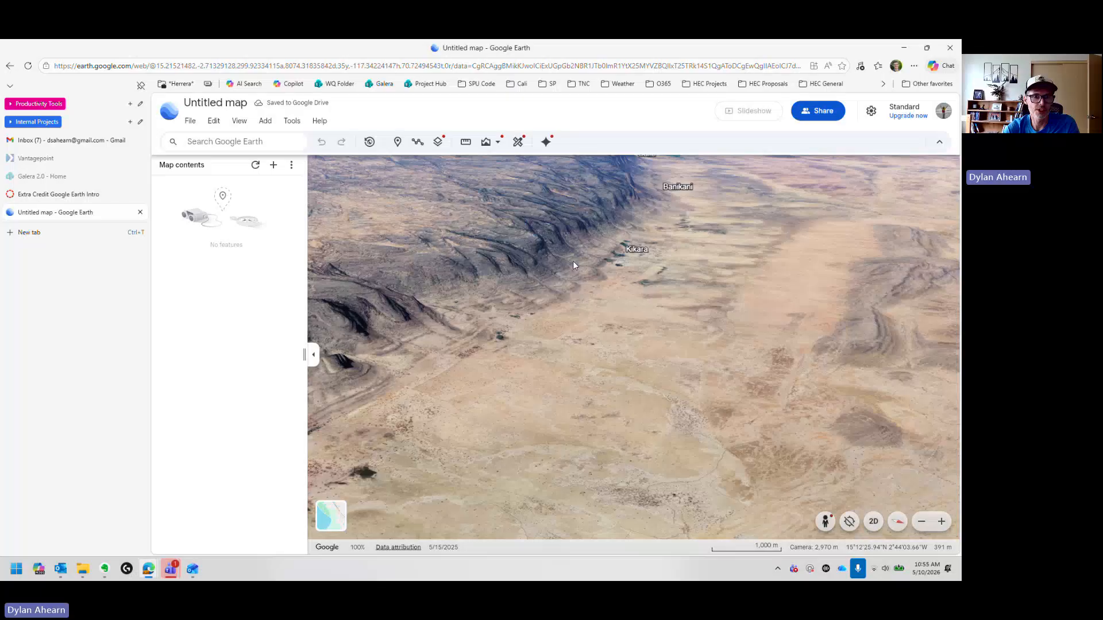
shift+drag(574, 256, 572, 167)
shift+drag(629, 218, 572, 211)
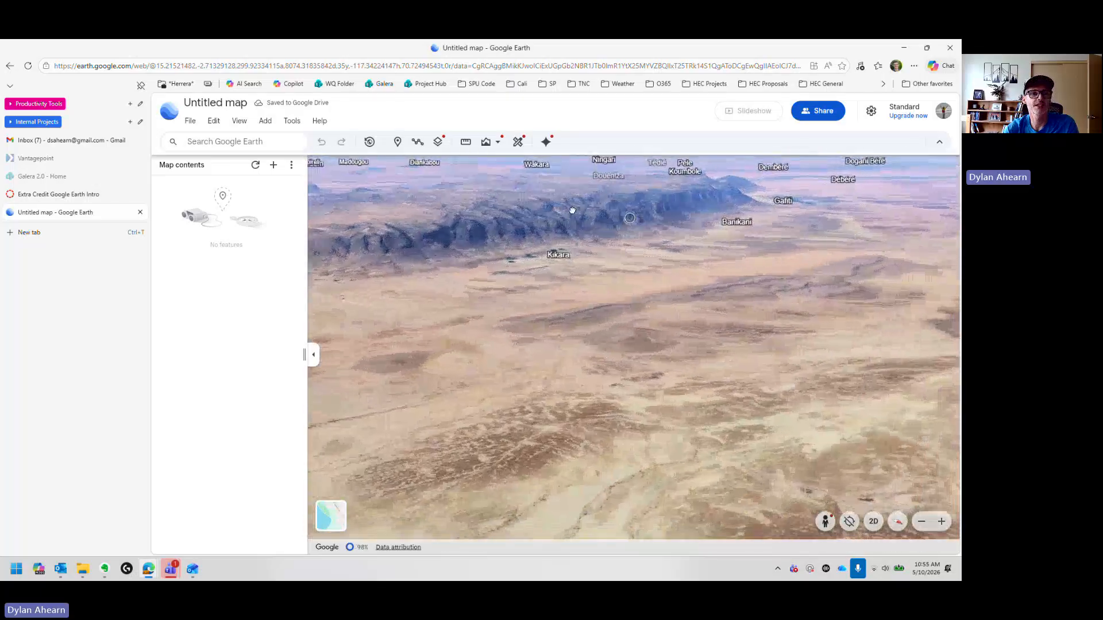
scroll(603, 217, up, 3)
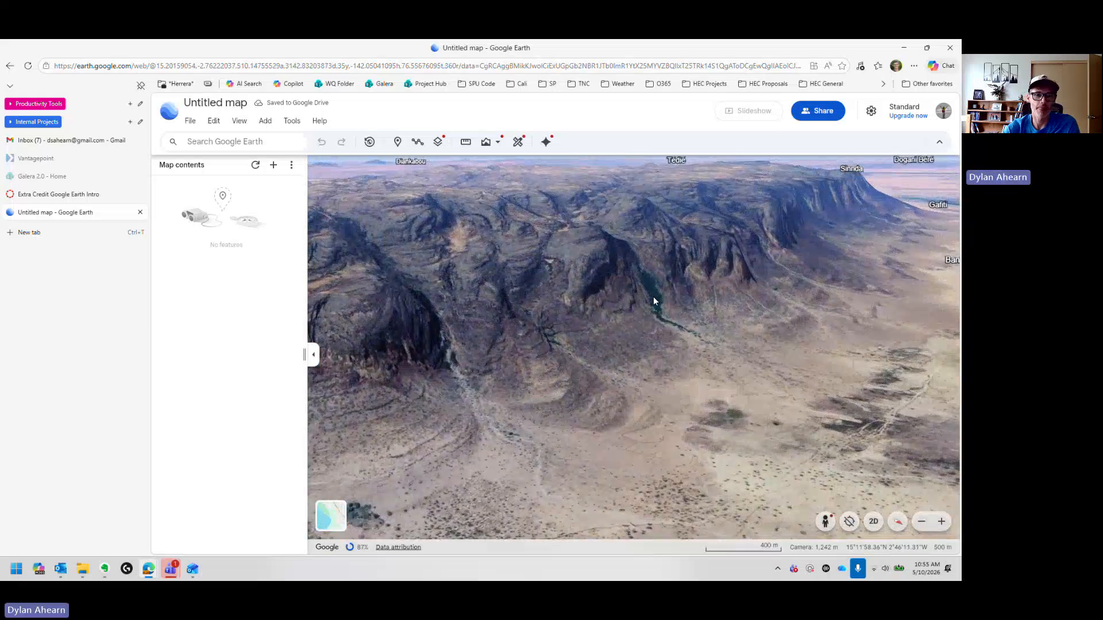
drag(699, 312, 706, 315)
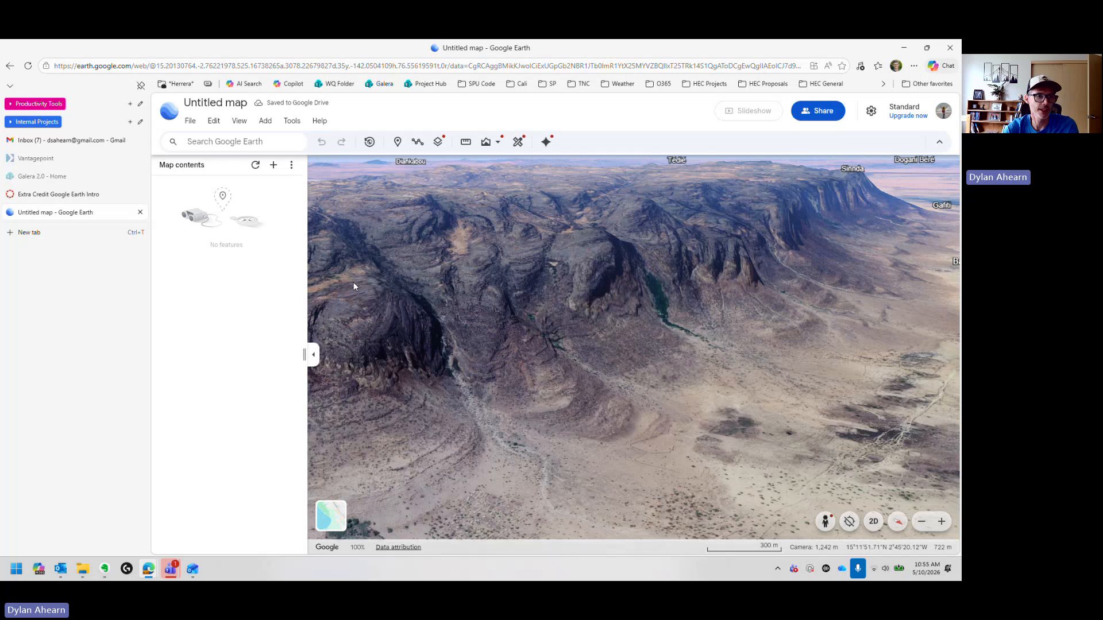
Step: Create a new folder in the map contents named Google Earth Extra Credit
click(274, 167)
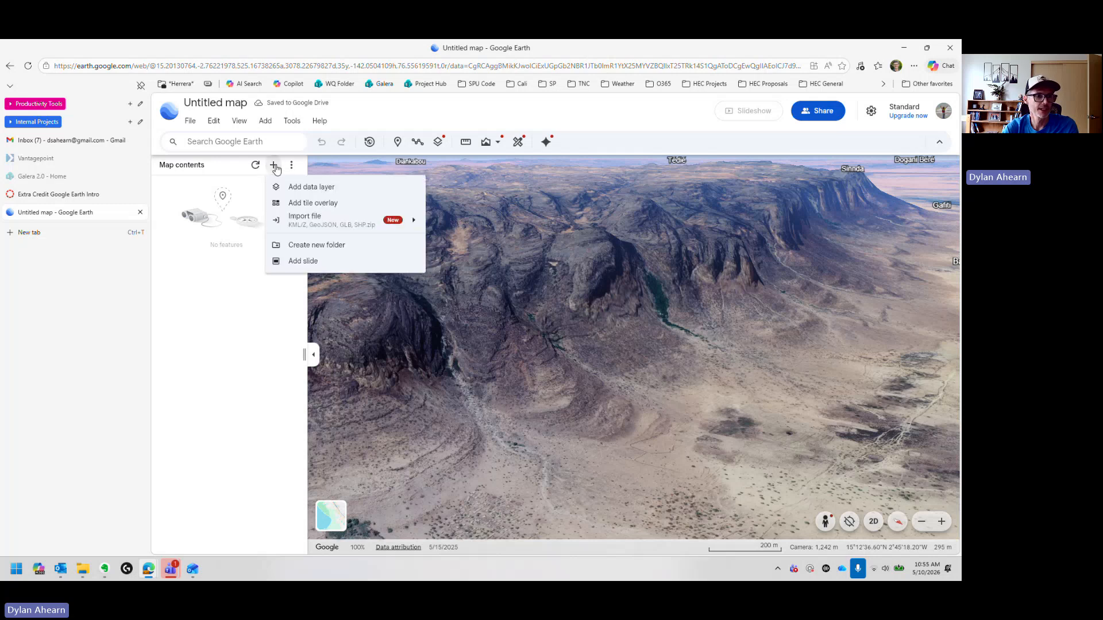
click(315, 245)
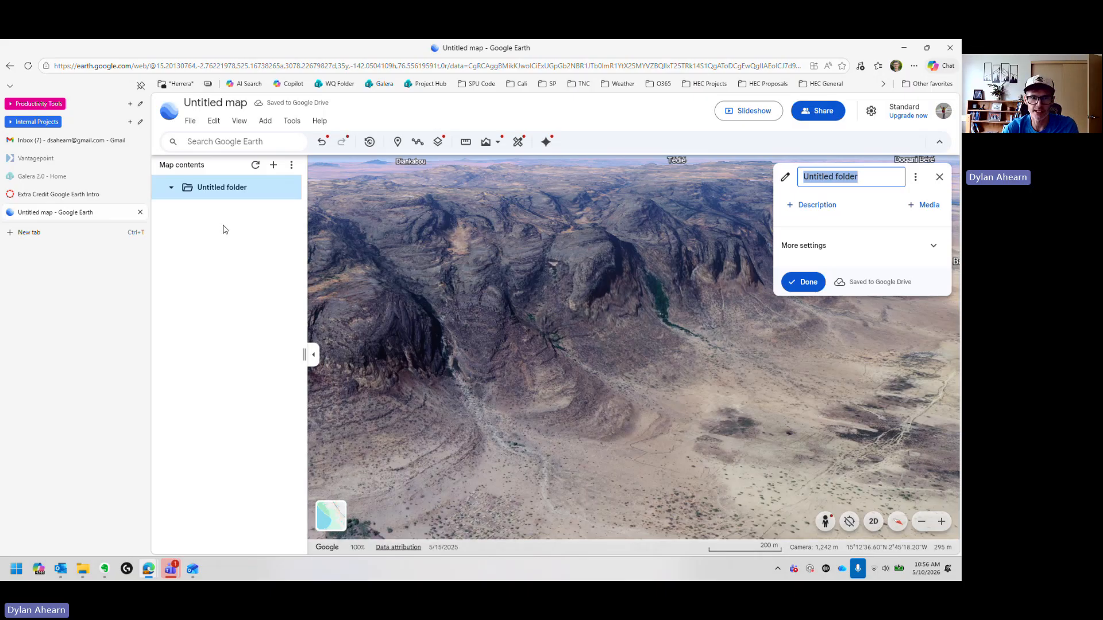
click(871, 176)
key(ctrl+a)
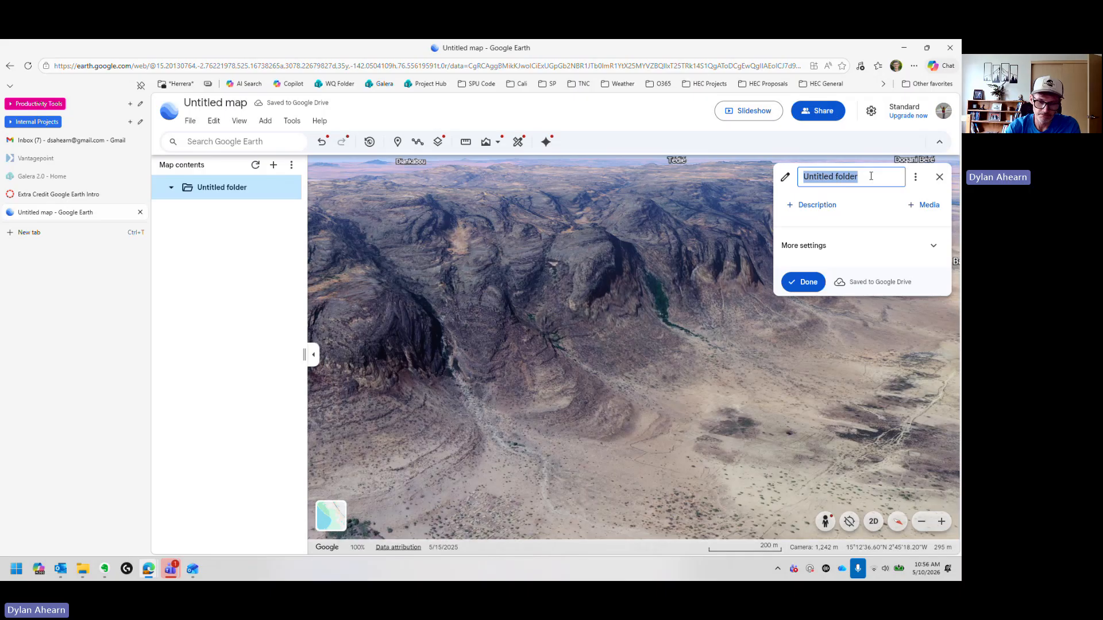
text(Goog)
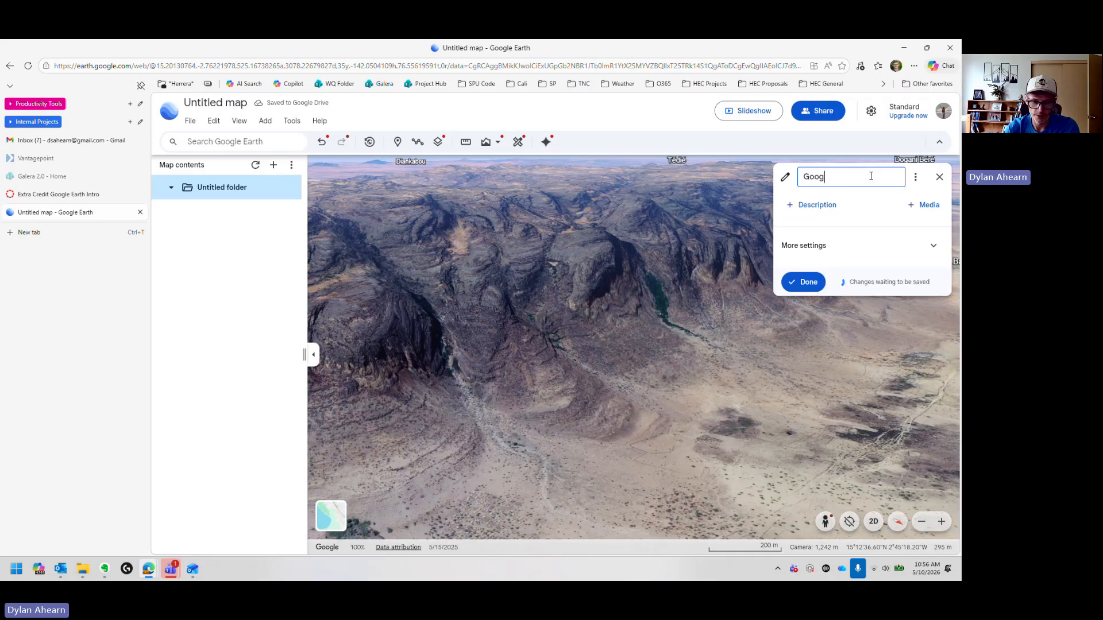
text(le Earth Ext)
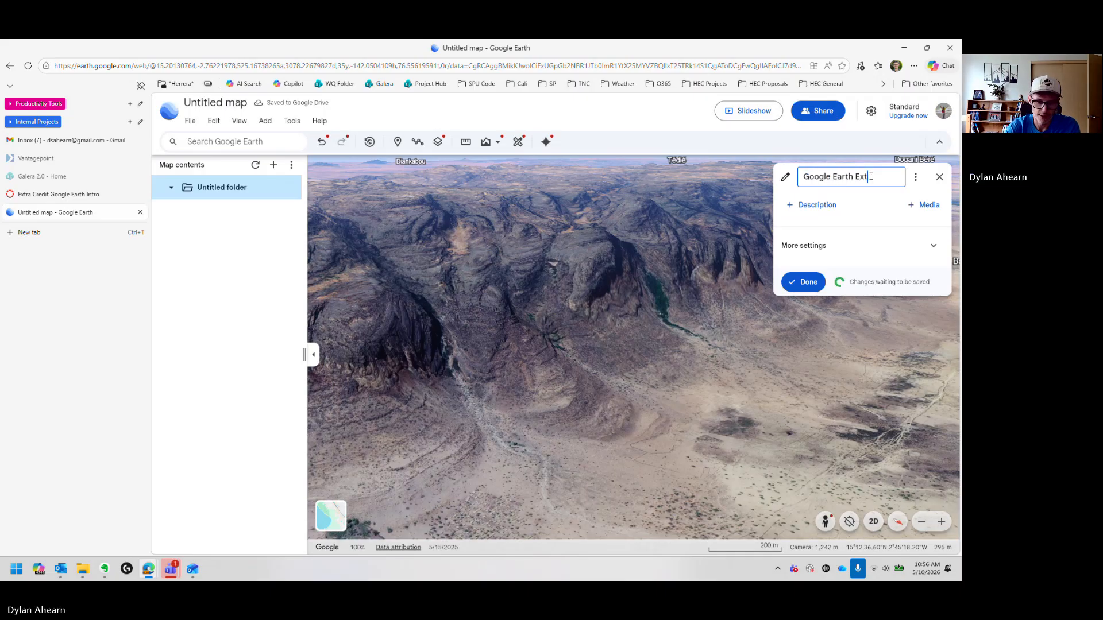
text(ra Credit)
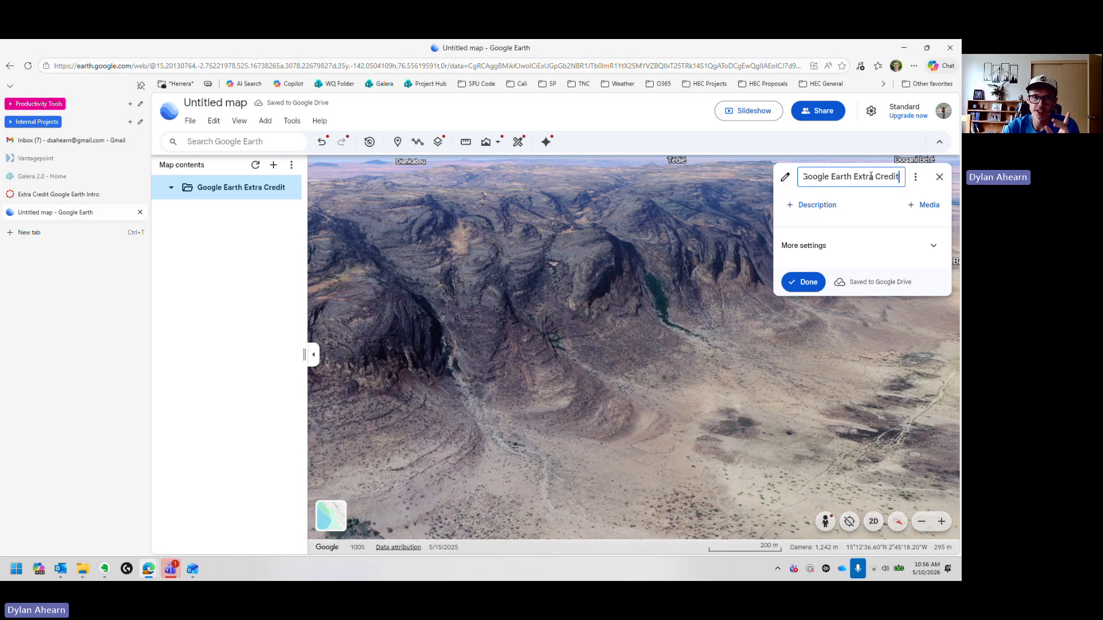
click(809, 283)
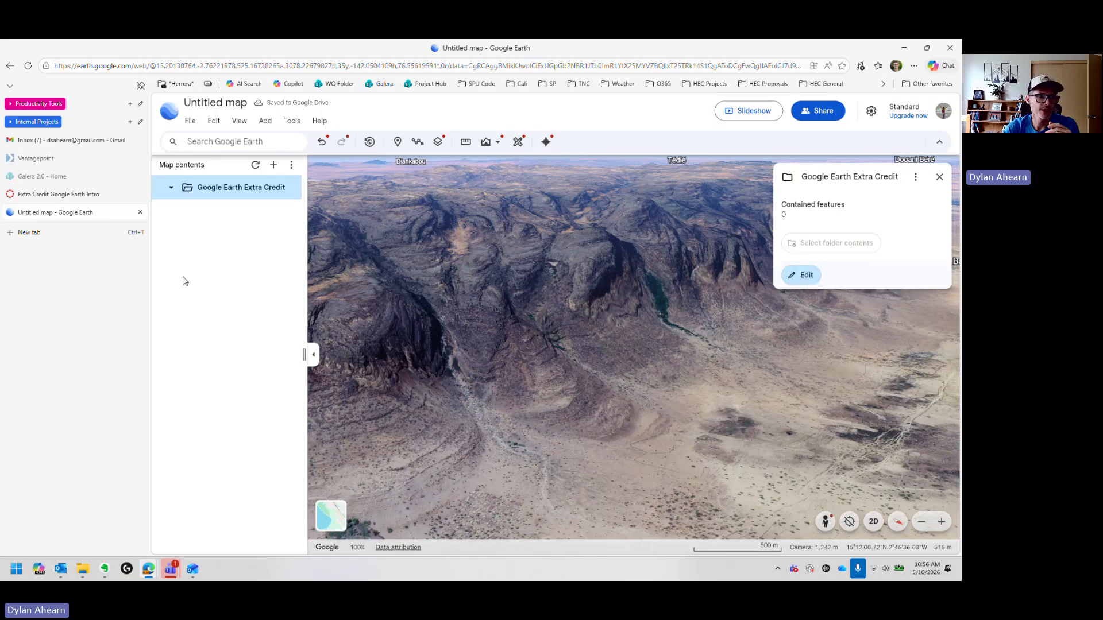
click(939, 176)
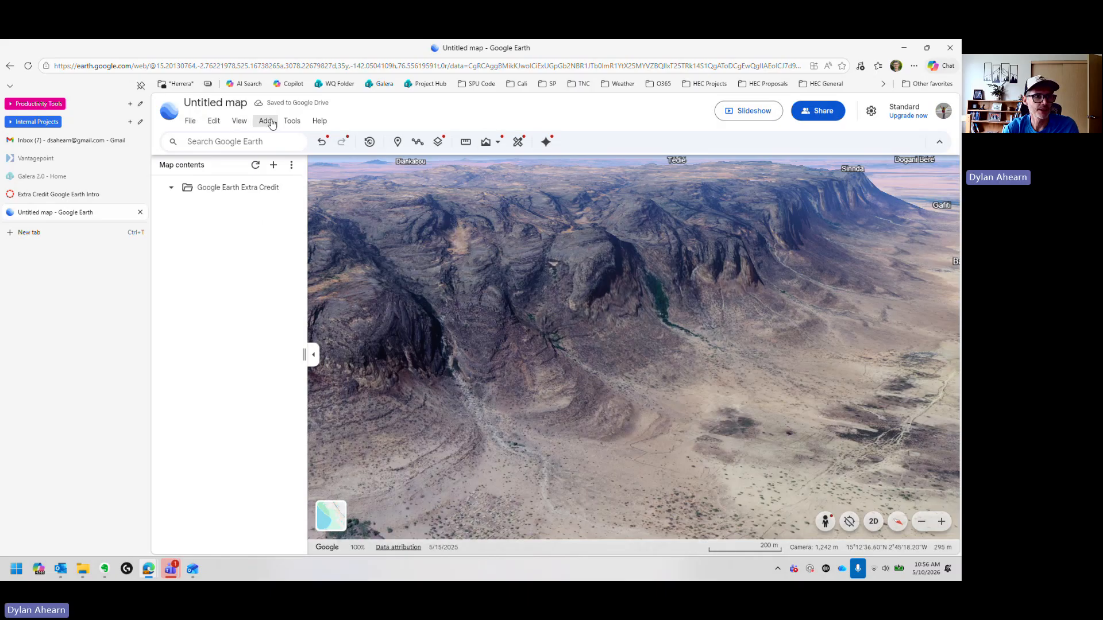
Step: Add a placemark on a ridge top of the escarpment and name it Example Placemark
click(292, 121)
mouse_move(265, 120)
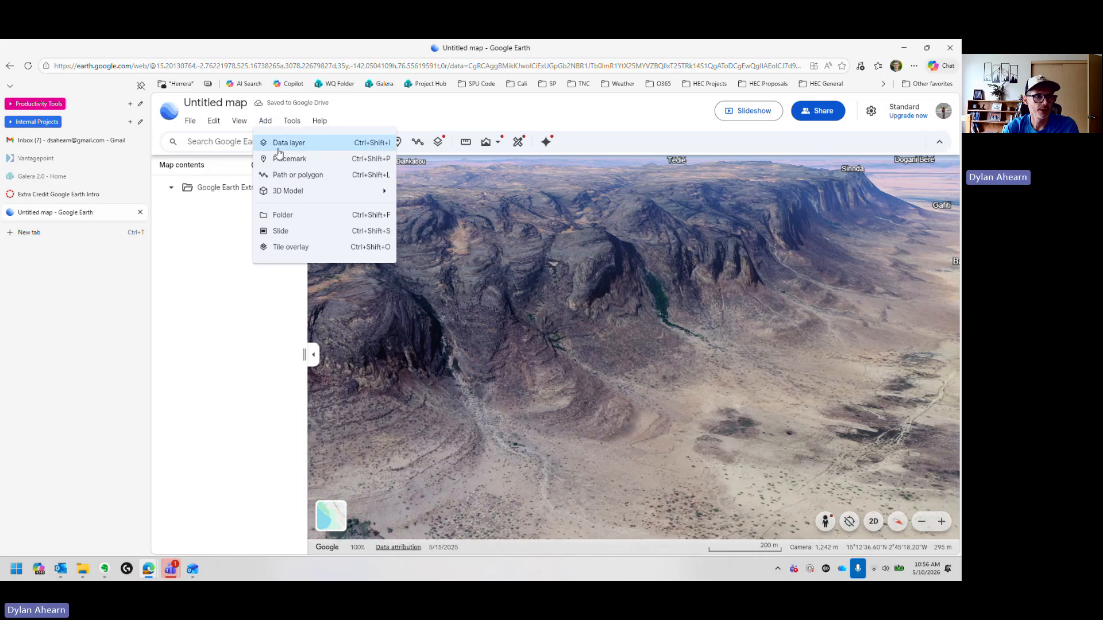
click(305, 158)
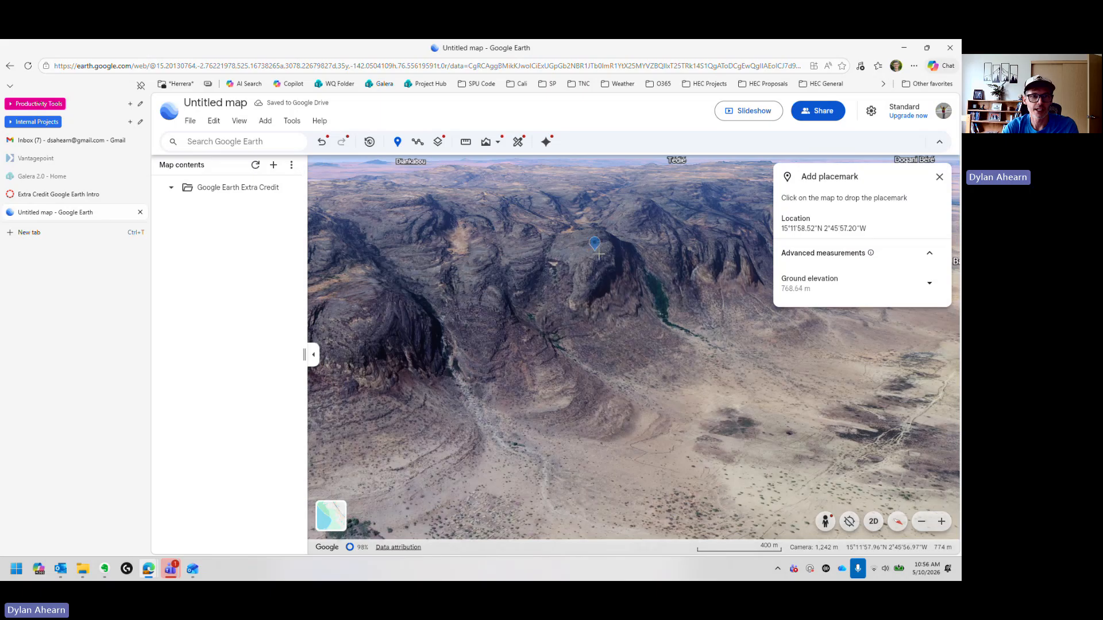
drag(615, 258, 502, 376)
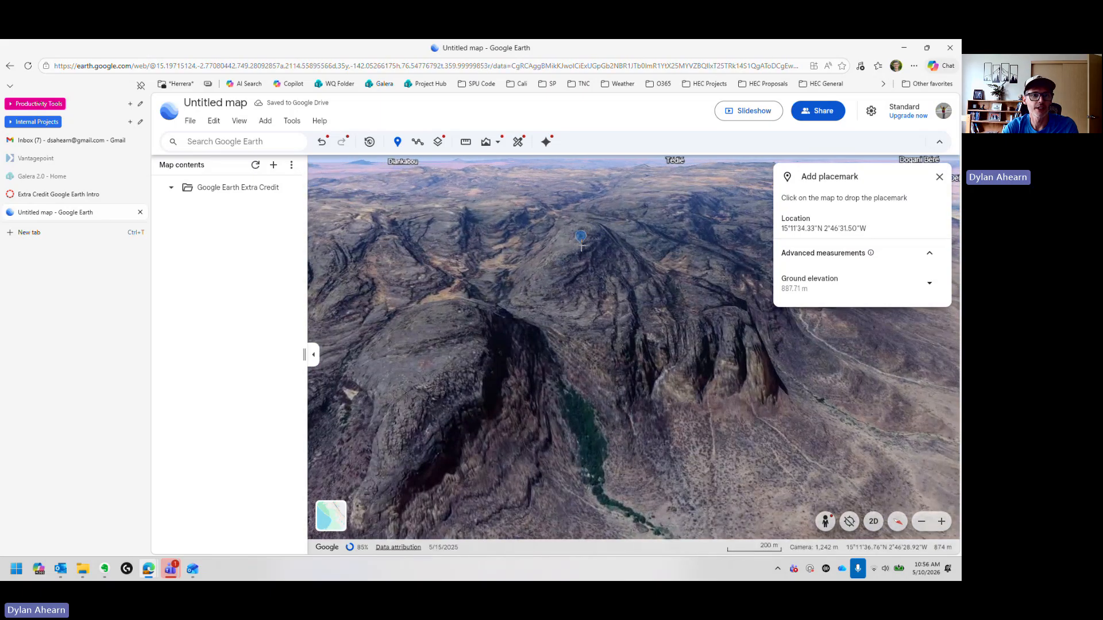
click(583, 230)
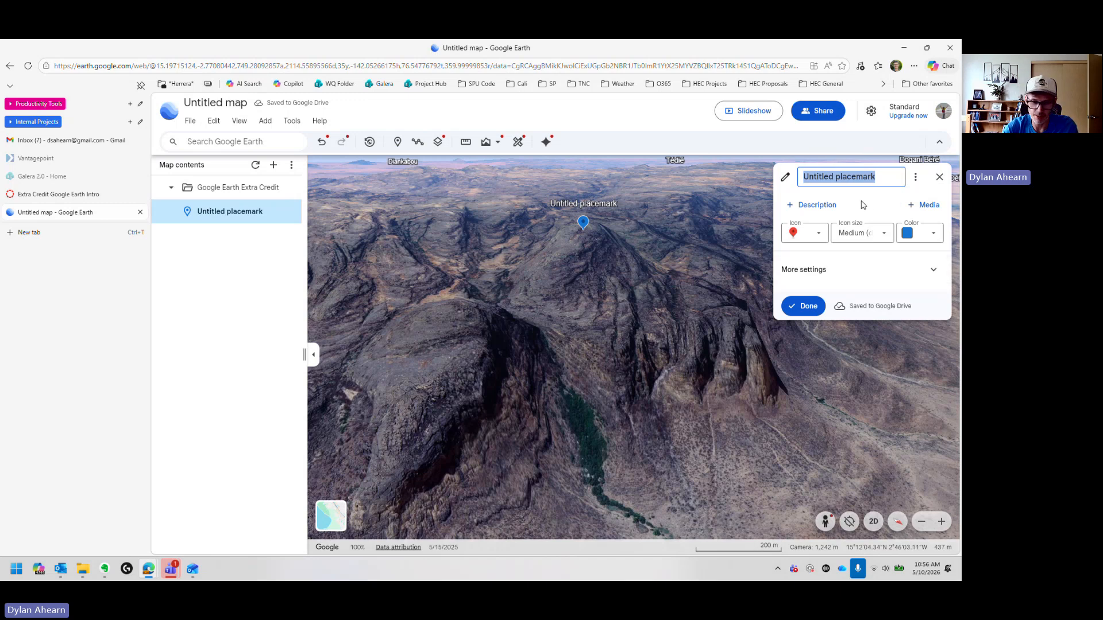
text(Exam)
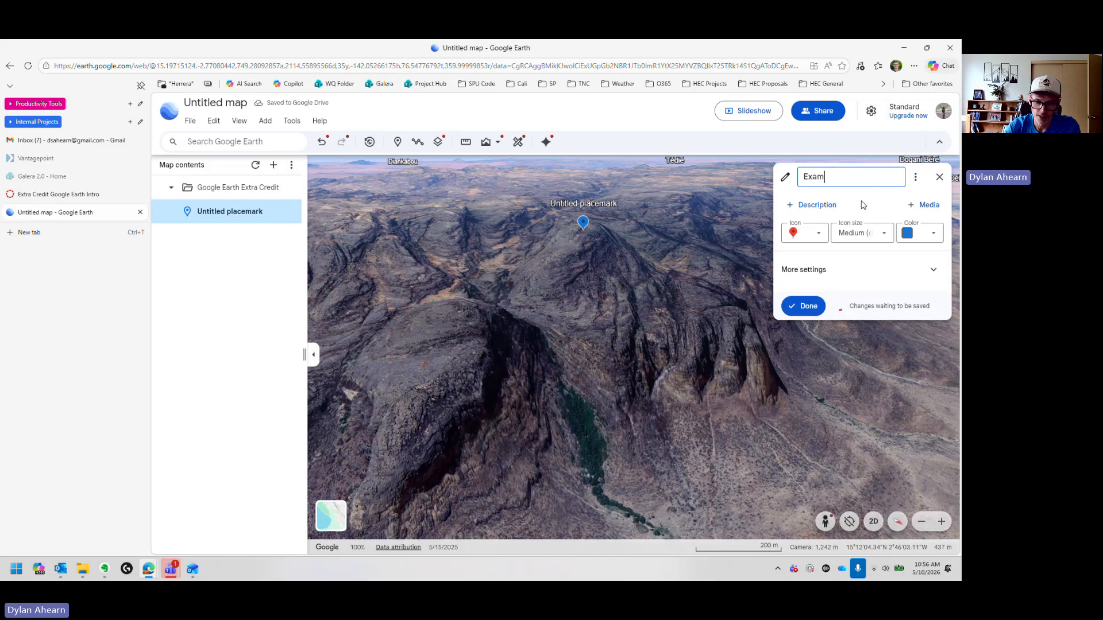
text(ple Placemark)
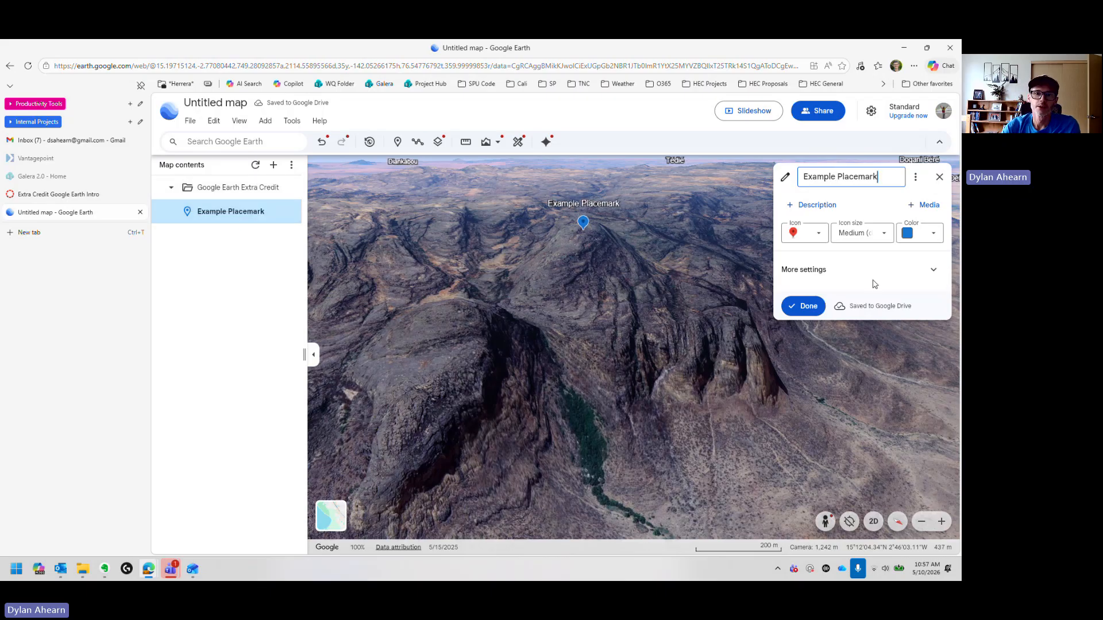
Step: Set the placemark's icon to Flag and its colour to green
click(818, 237)
click(819, 237)
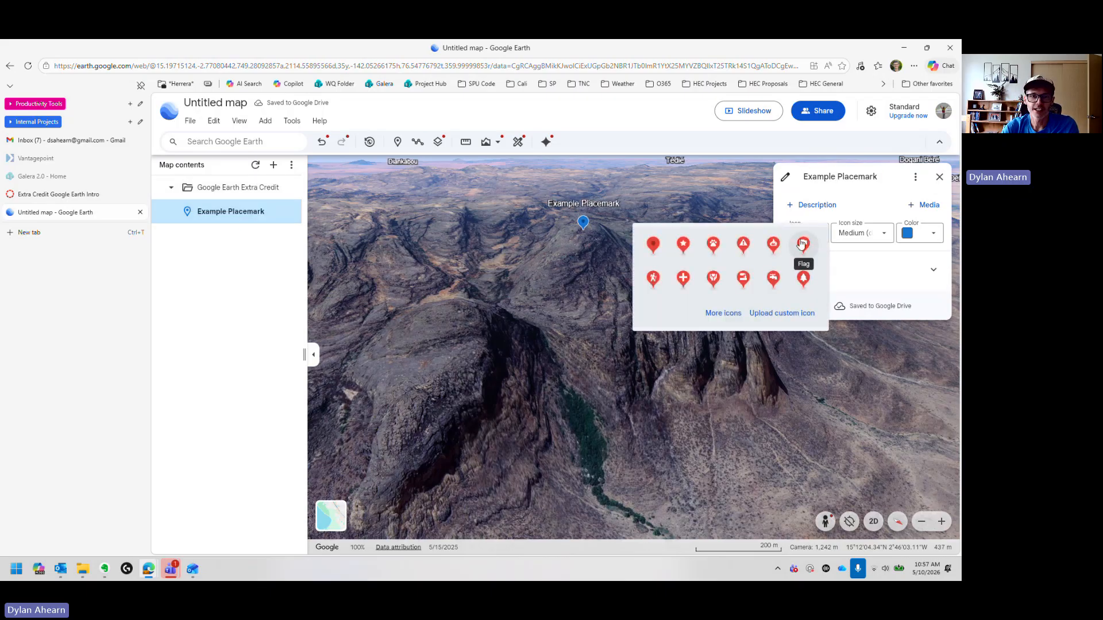
click(804, 247)
click(922, 233)
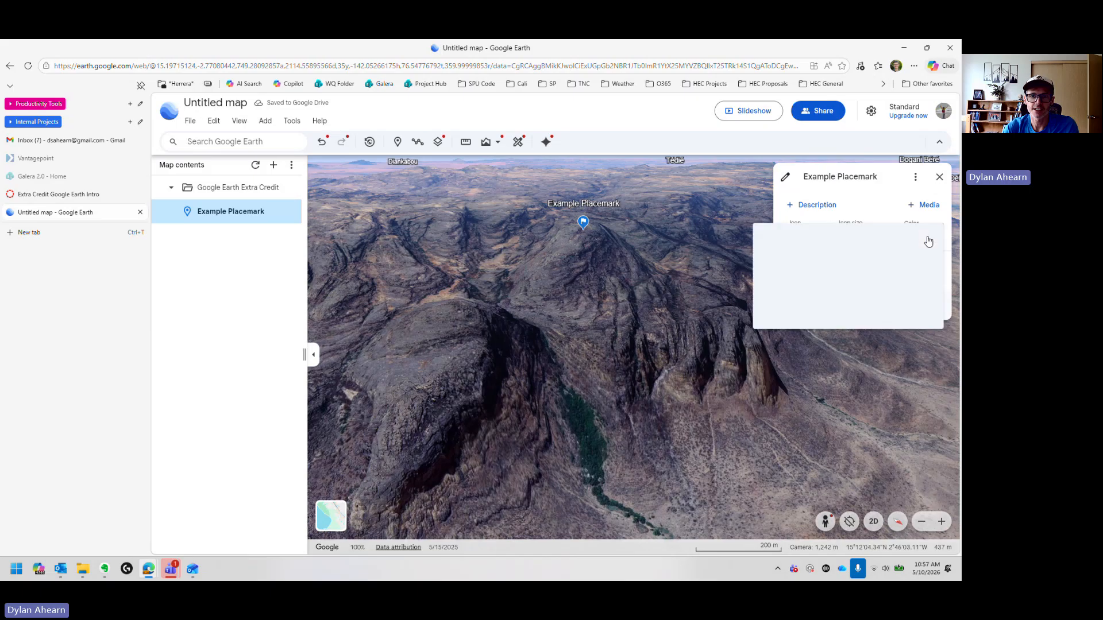
click(856, 246)
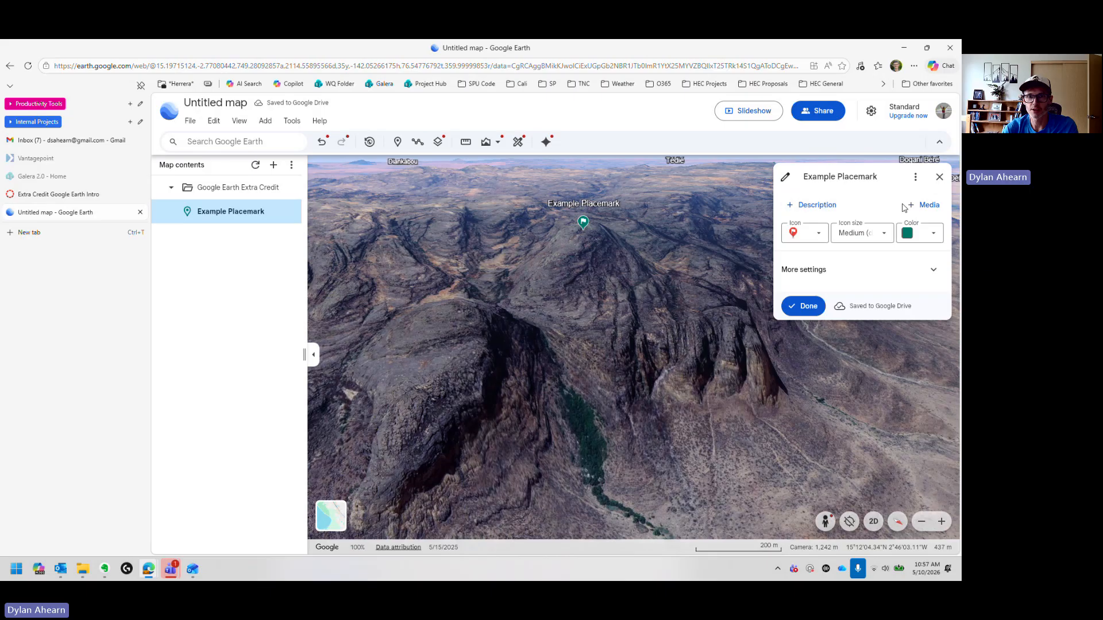
Step: Add the description example placemark to the placemark, correcting the misspelled word
click(816, 206)
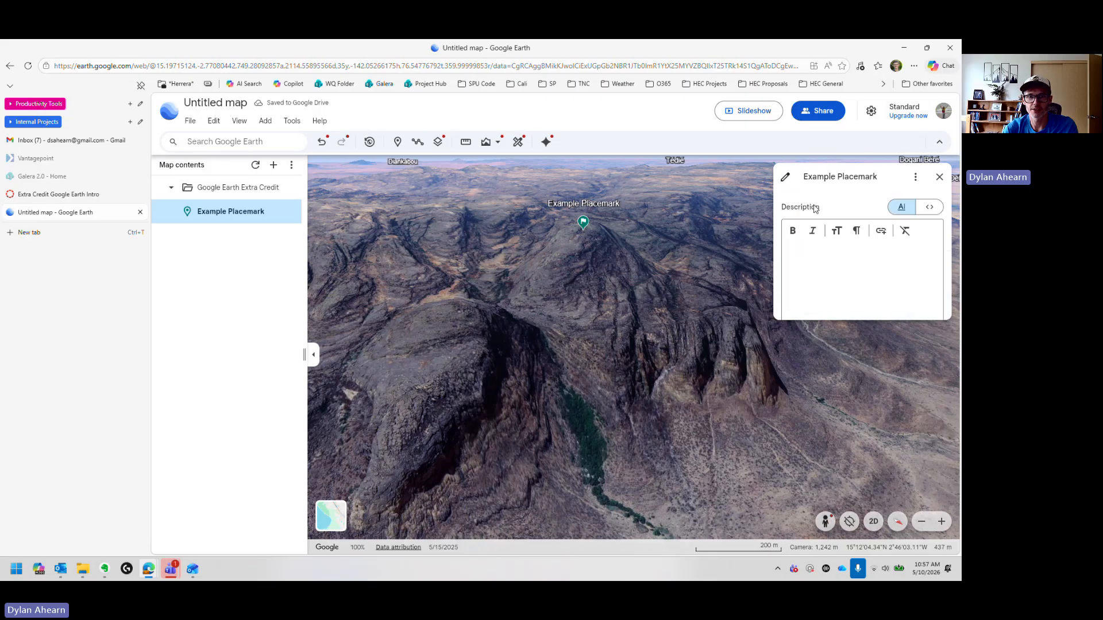
click(818, 256)
text(exam)
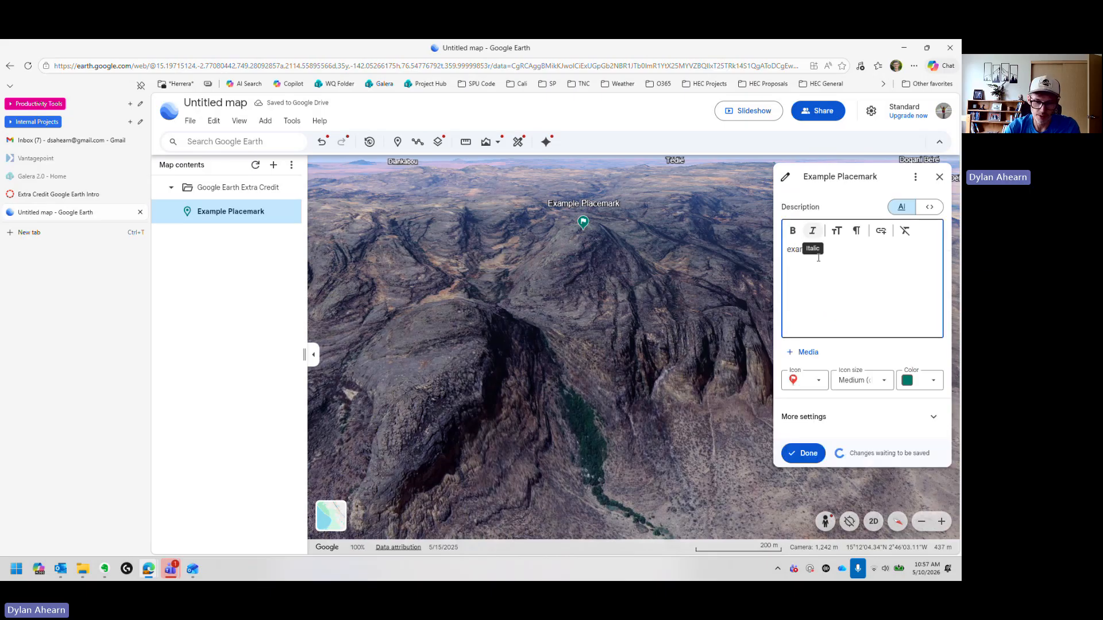
text(ple plaxcemark)
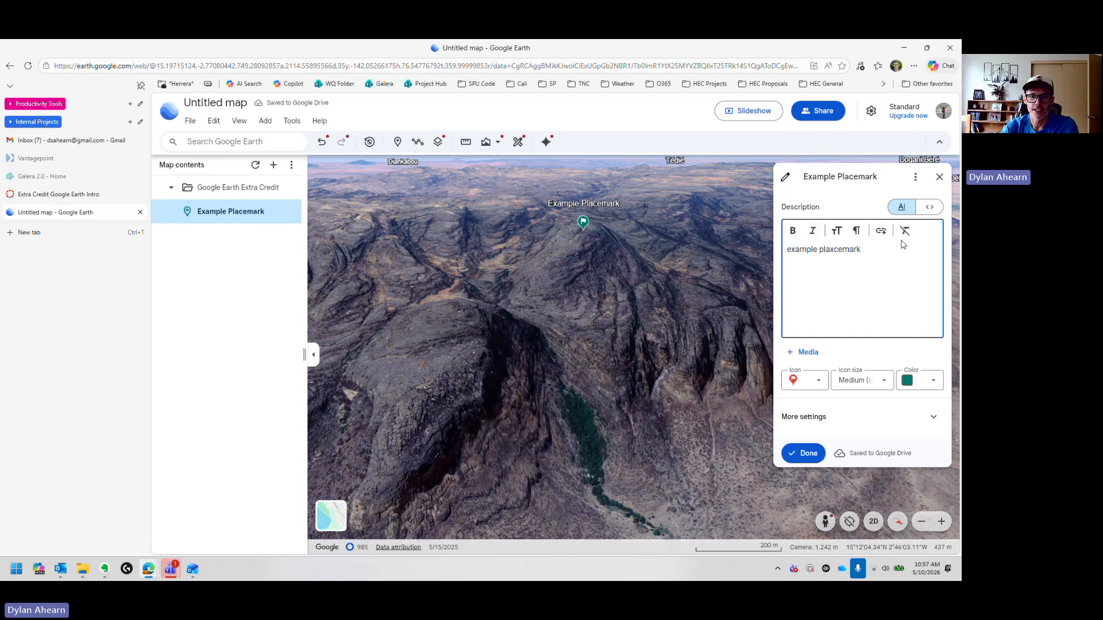
click(804, 455)
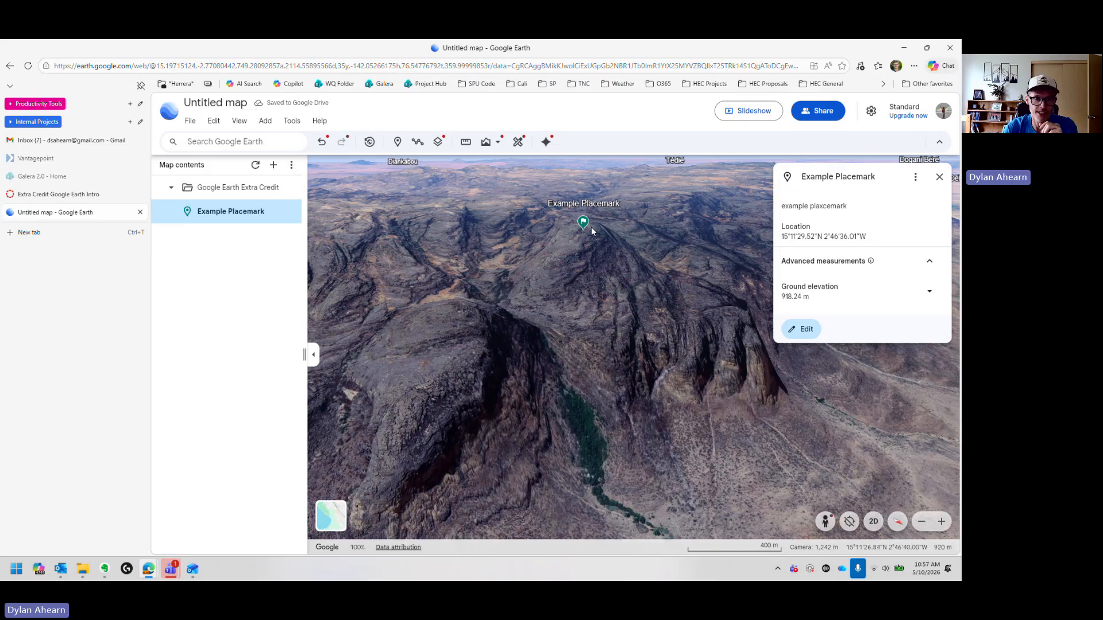
click(802, 333)
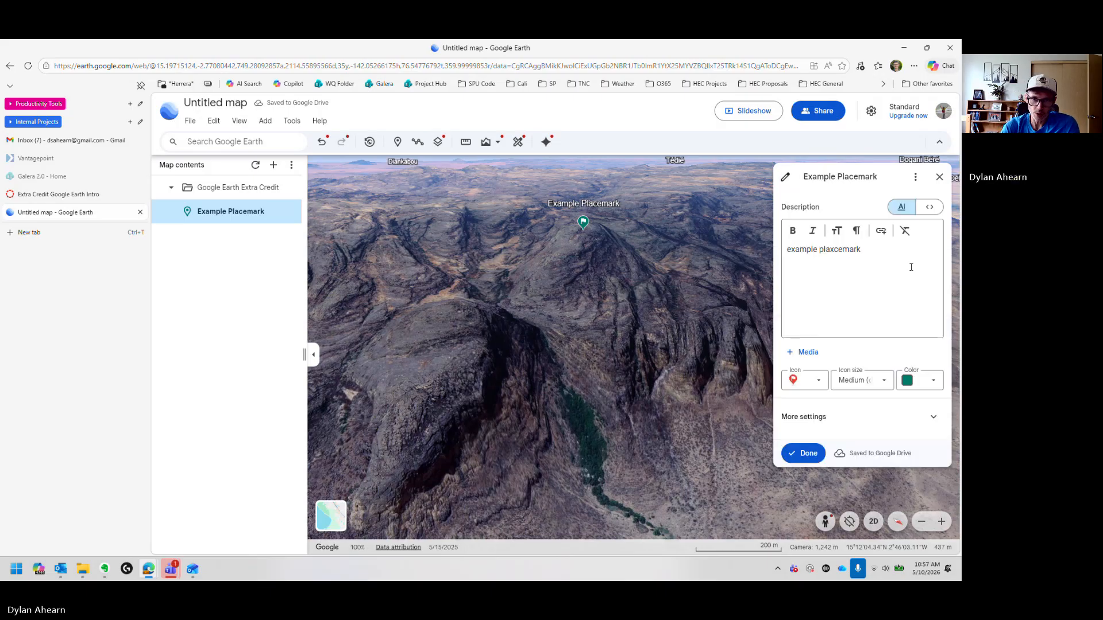
click(835, 249)
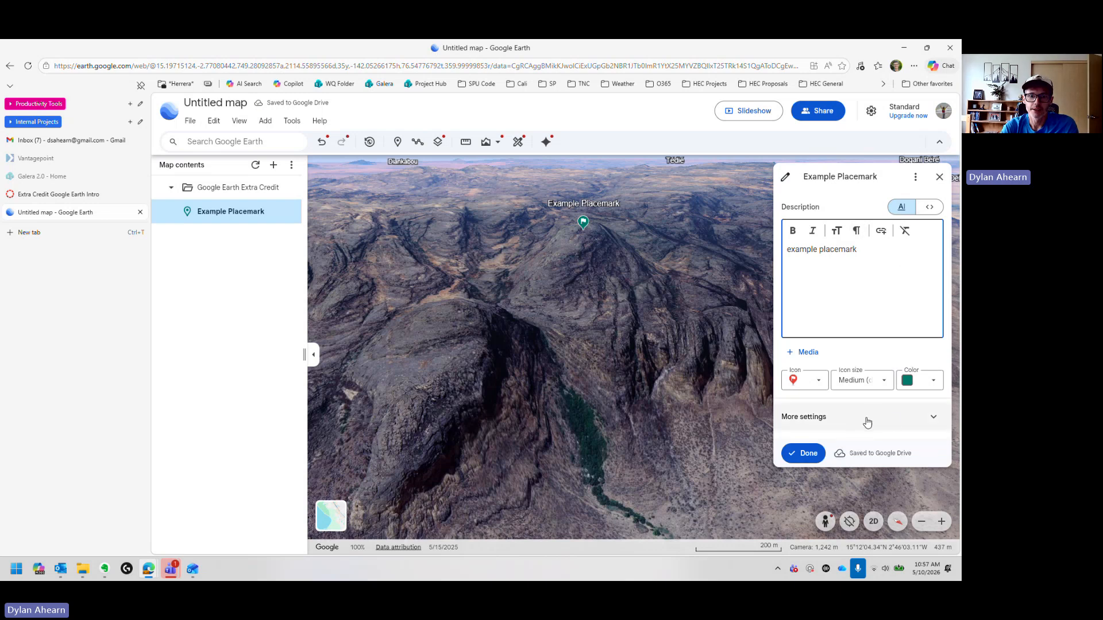
Step: Expand the placemark's more settings and review them along with its options menu
click(894, 421)
scroll(890, 423, down, 4)
scroll(885, 426, down, 3)
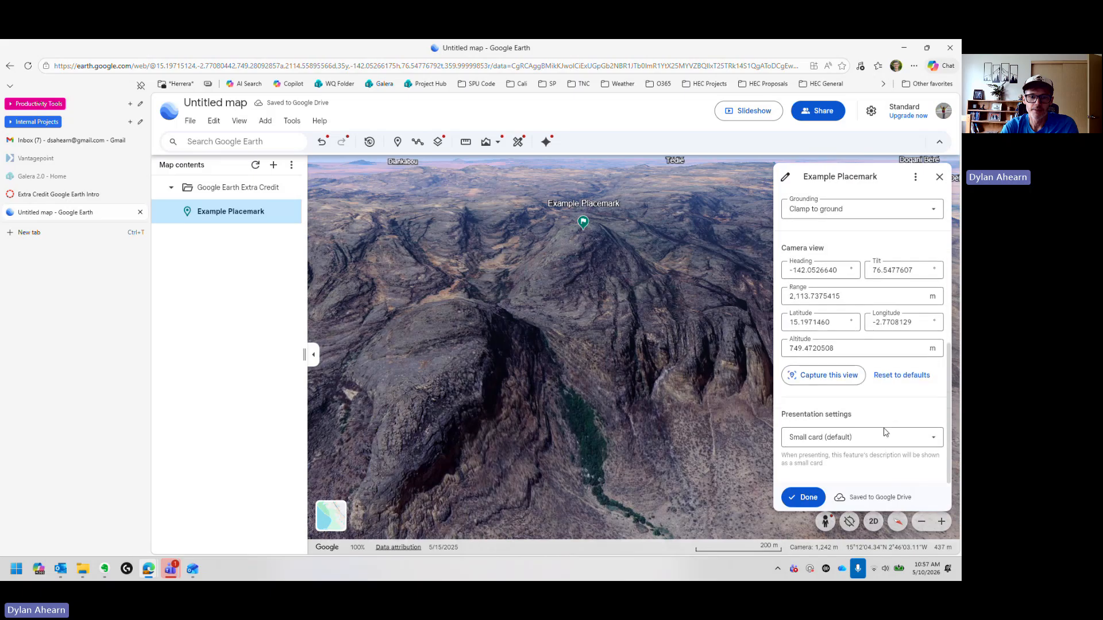
scroll(873, 351, up, 7)
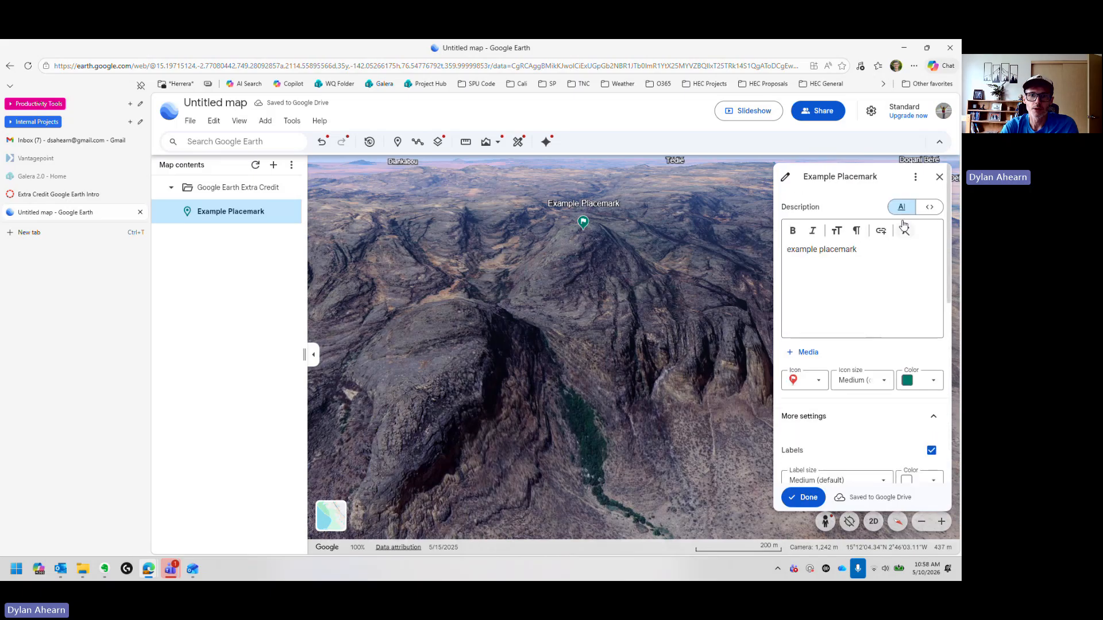
click(915, 177)
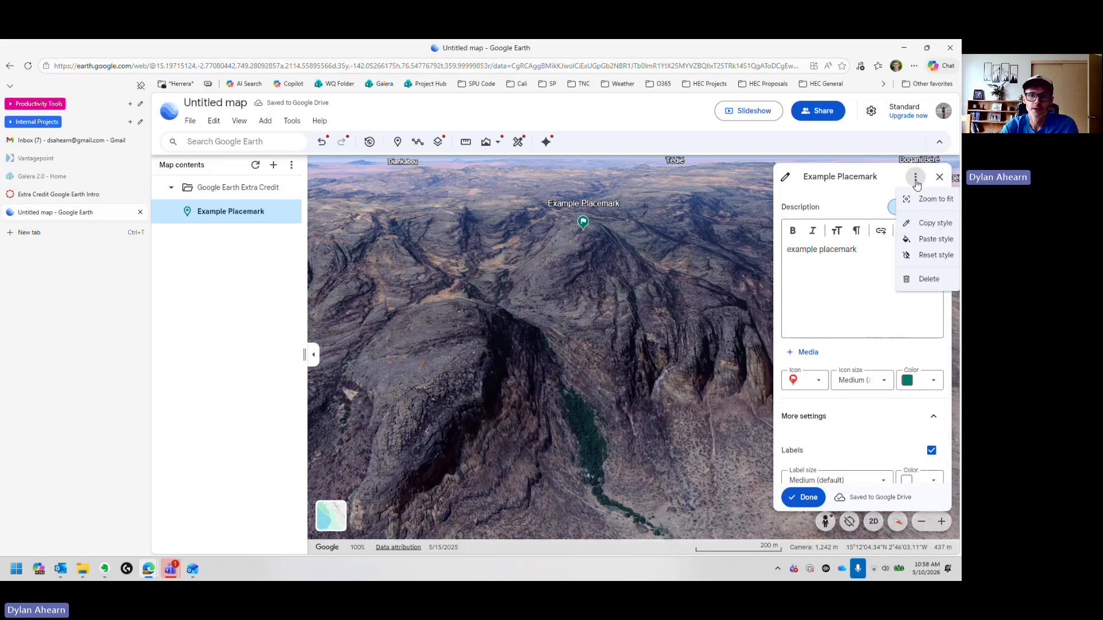
click(844, 195)
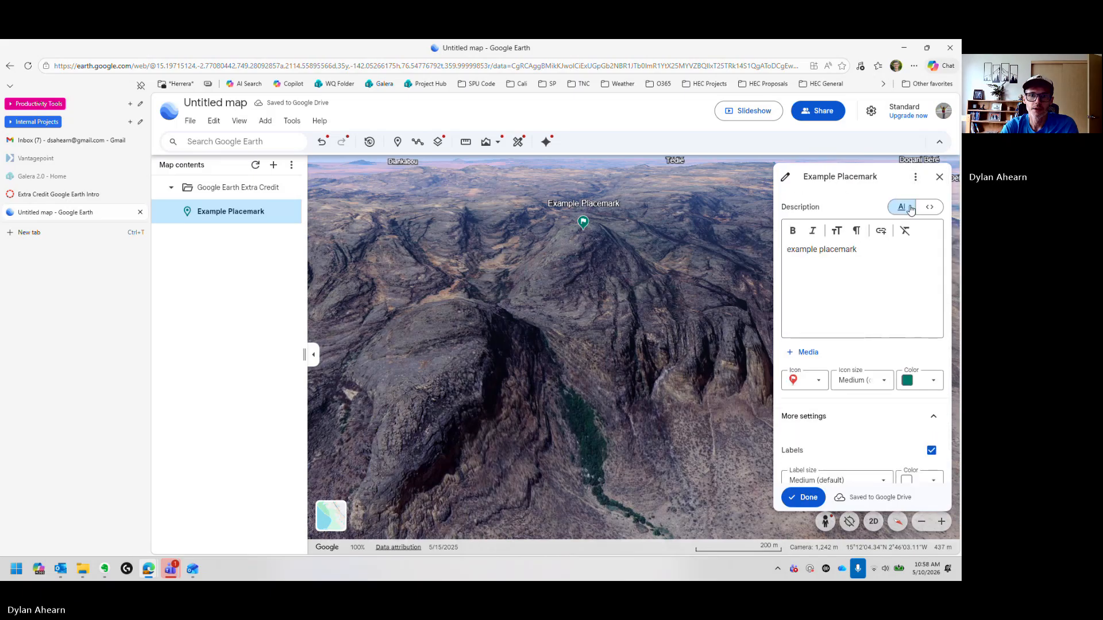
Step: Attach the image file Image-of-Earth.jpg from Downloads as media on the placemark
click(806, 352)
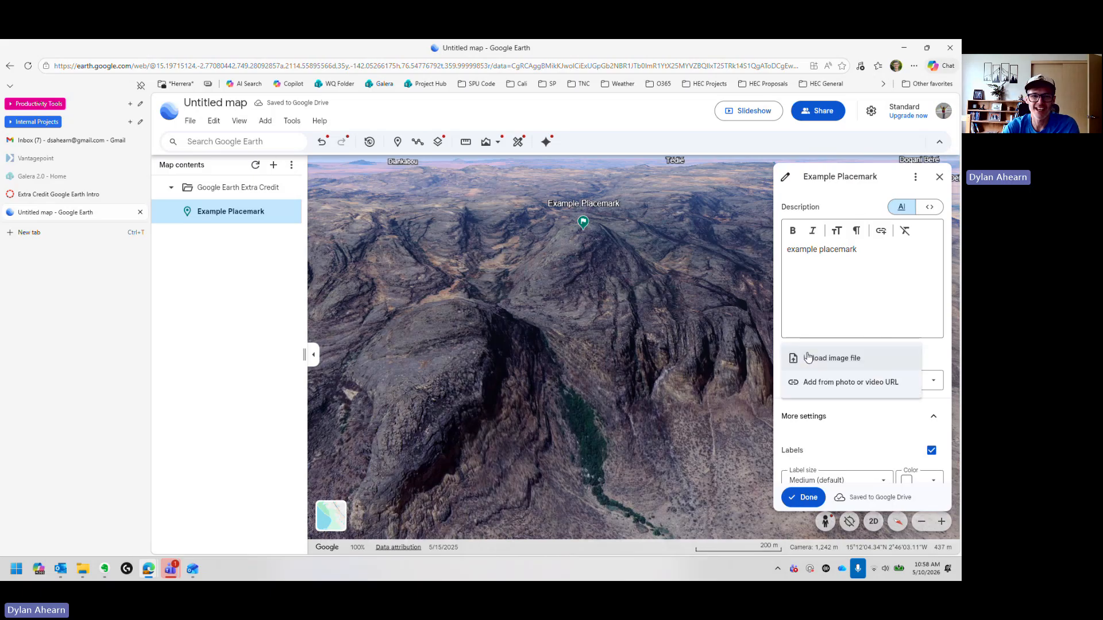
click(845, 360)
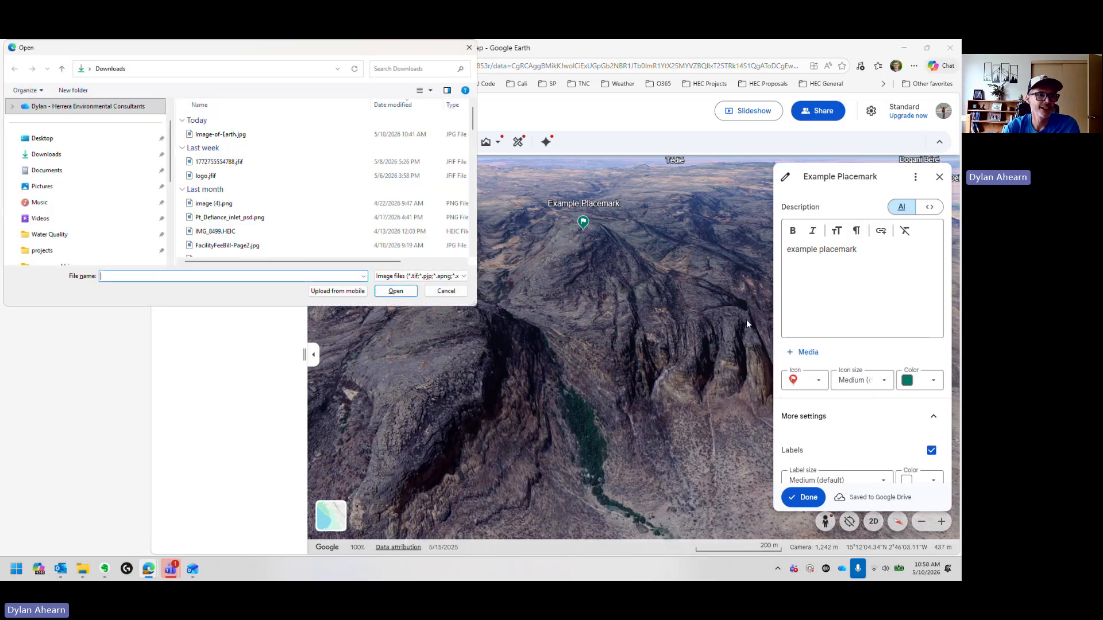
click(229, 134)
double_click(230, 134)
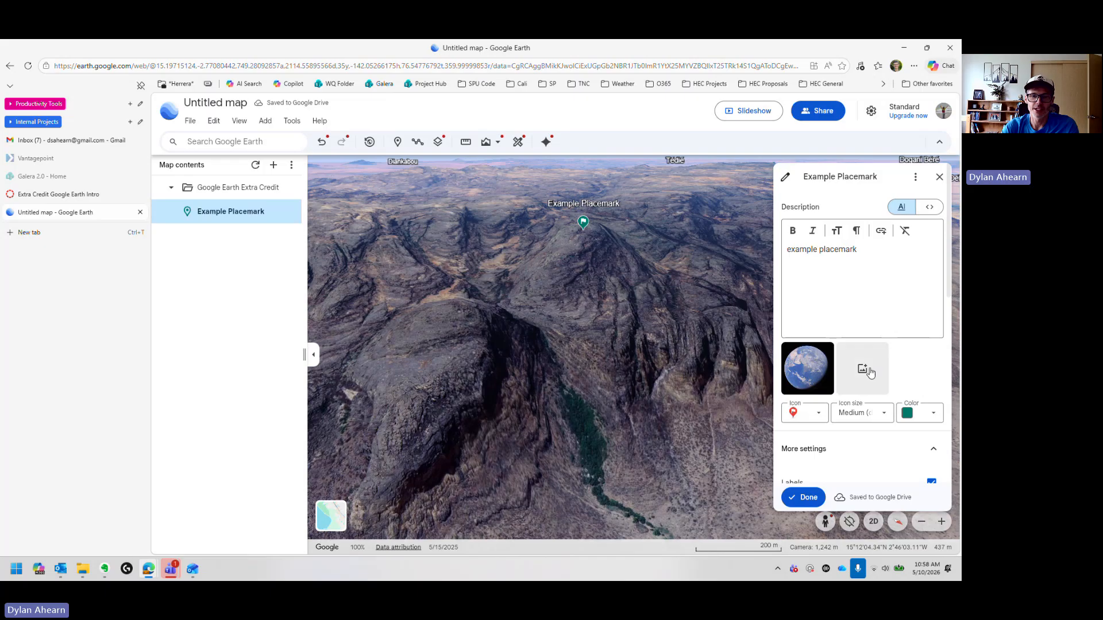
Step: Tilt the view closer to the placemark, capture it as the placemark's camera view, and finish editing
mouse_move(815, 373)
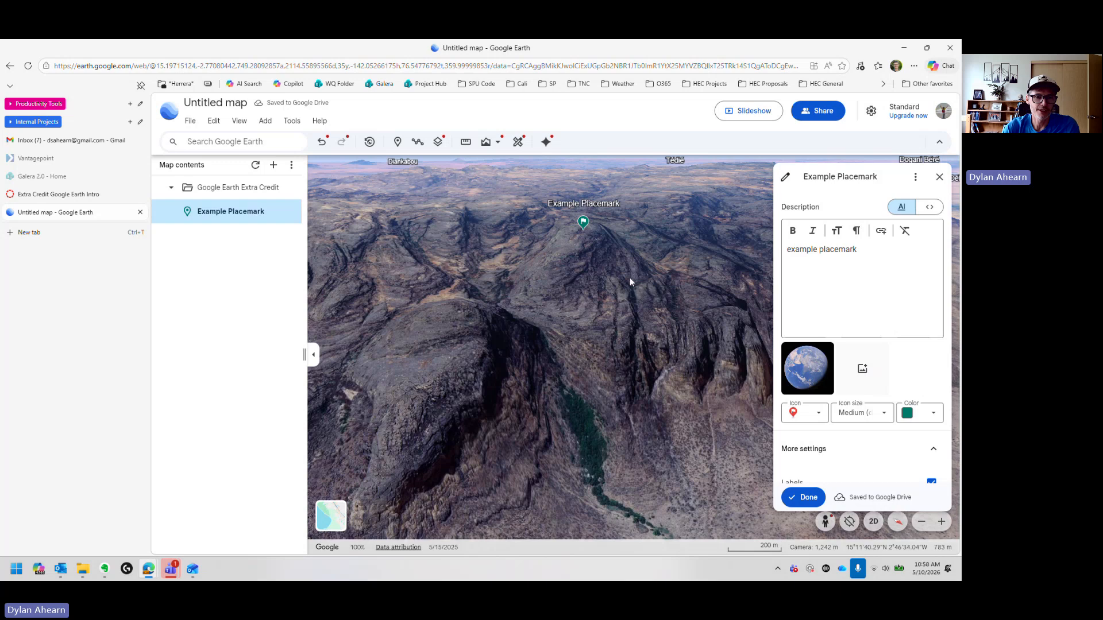
drag(628, 276, 681, 403)
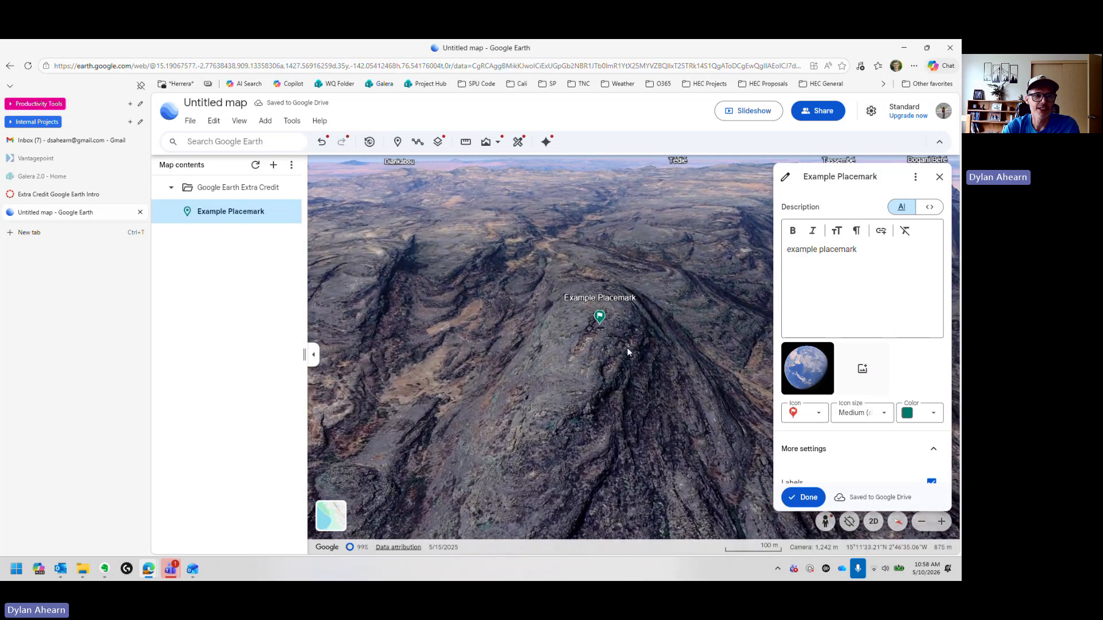
ctrl+drag(625, 342, 639, 362)
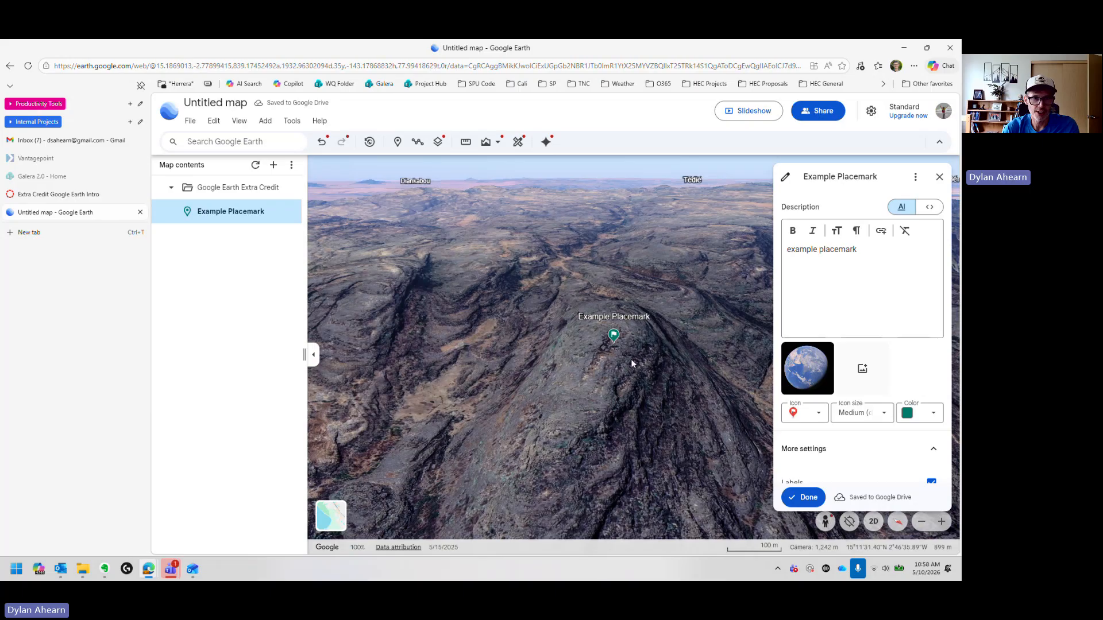
mouse_move(631, 359)
middle_down()
mouse_move(576, 338)
mouse_move(630, 348)
mouse_move(638, 365)
middle_up()
scroll(633, 359, up, 3)
scroll(860, 454, down, 4)
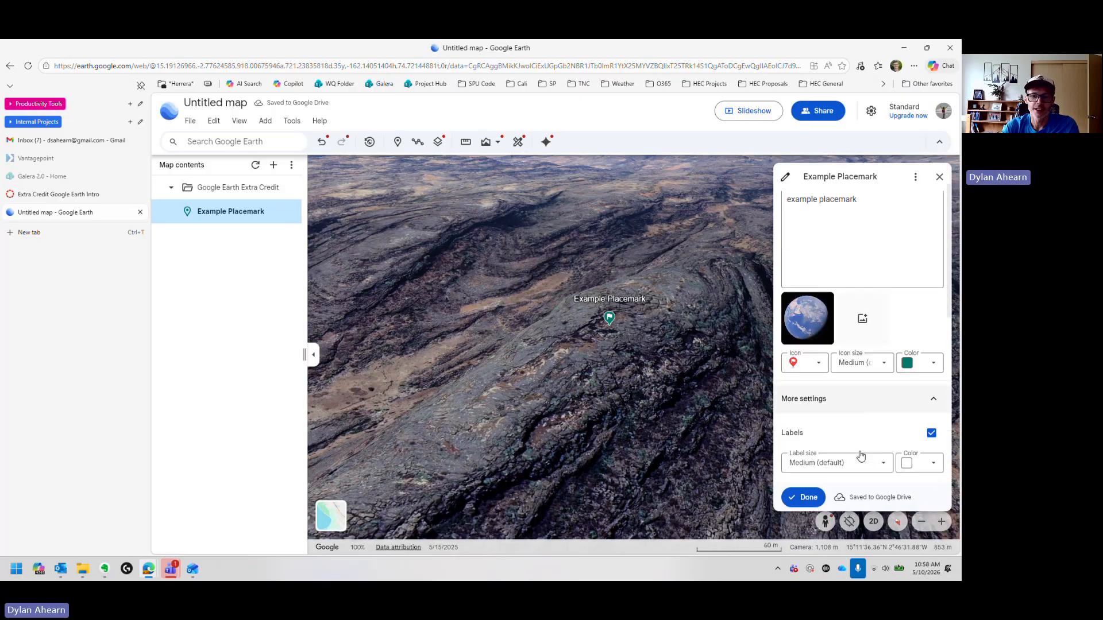
scroll(859, 454, down, 3)
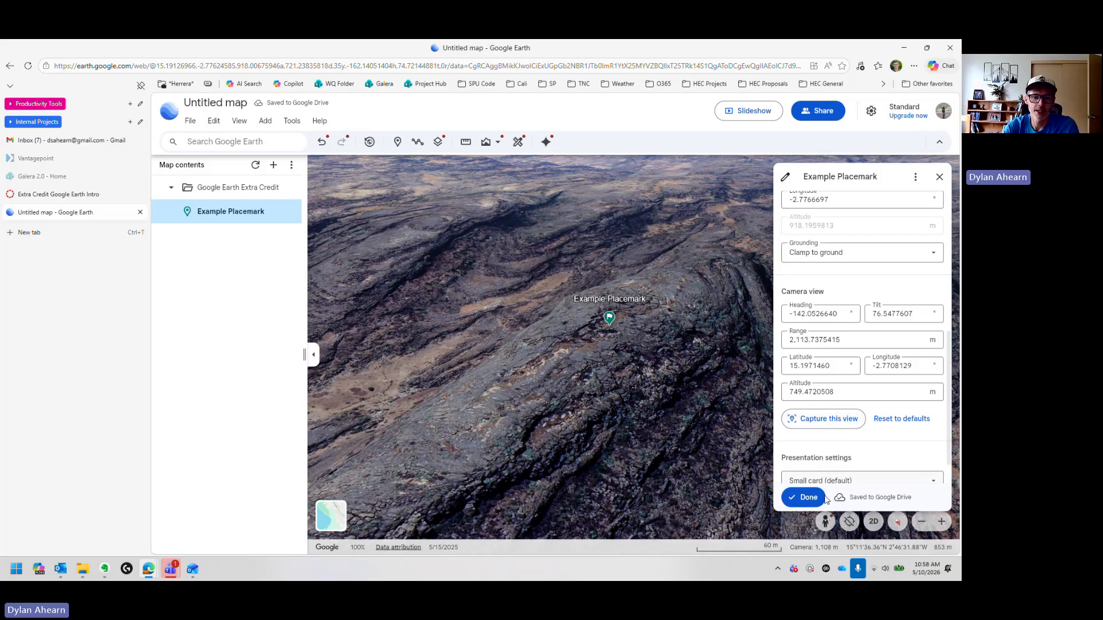
click(822, 422)
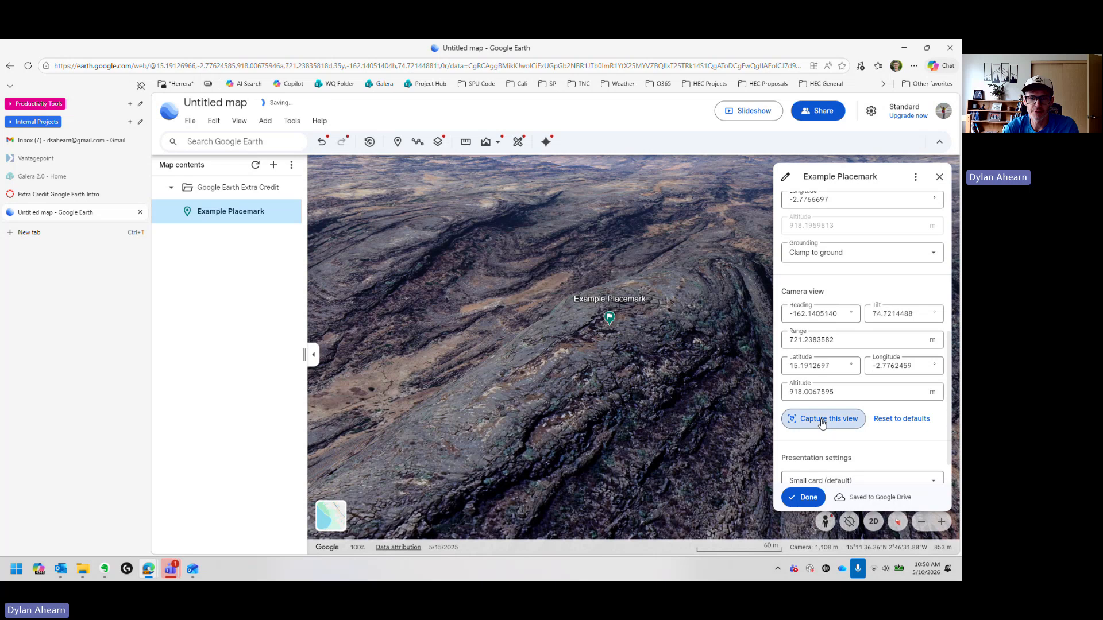
click(802, 500)
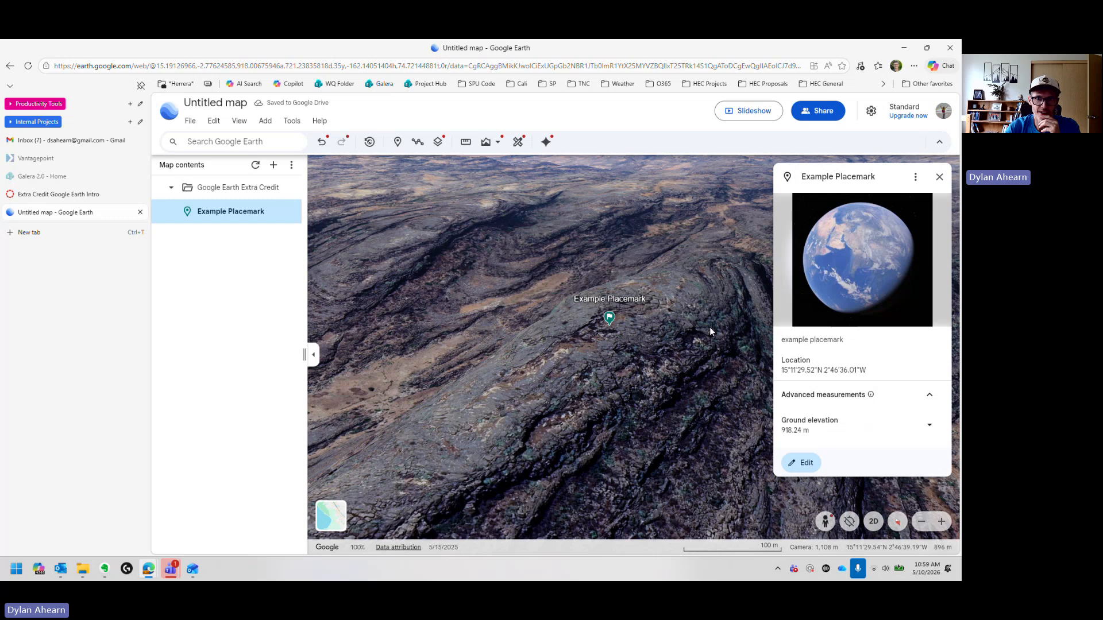
Step: Close the placemark details and inspect the folder and placemark entries in the map contents
click(939, 177)
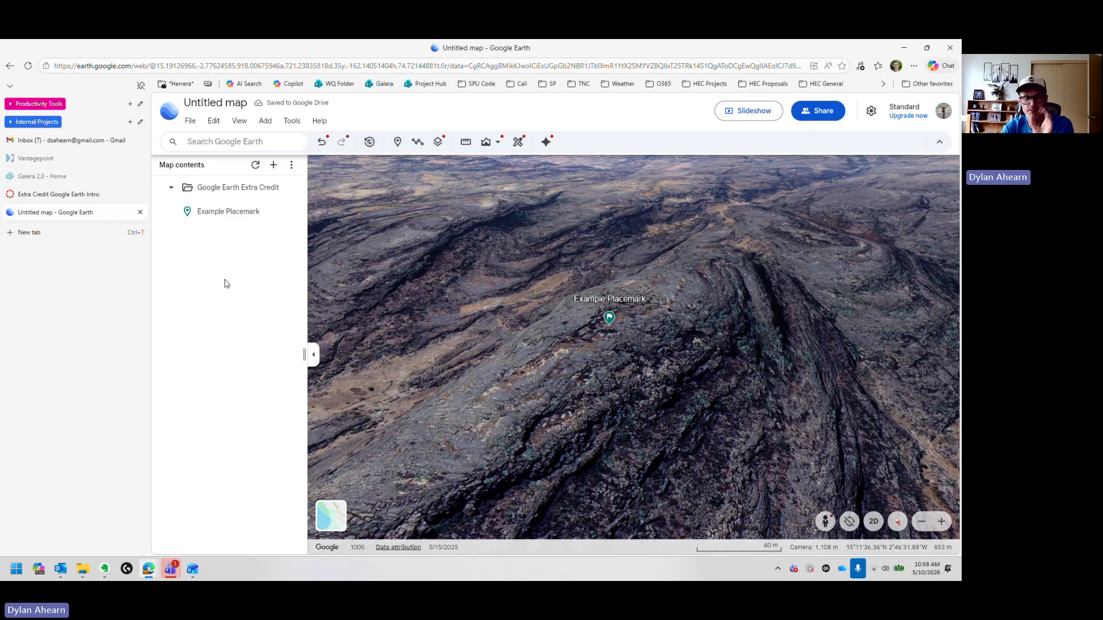
click(219, 192)
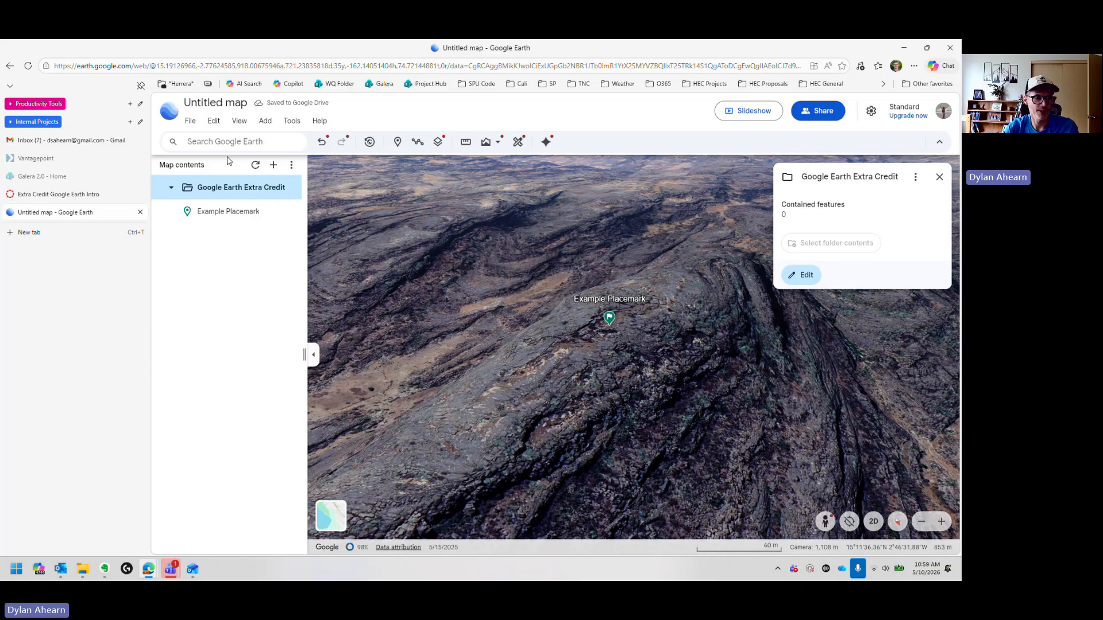
click(229, 218)
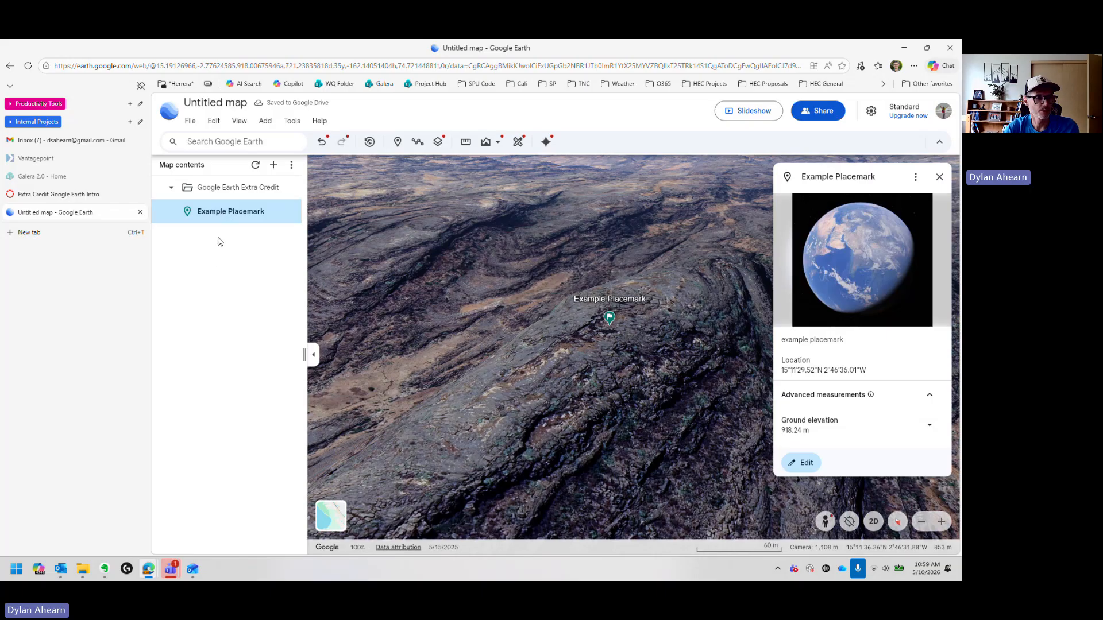
click(221, 187)
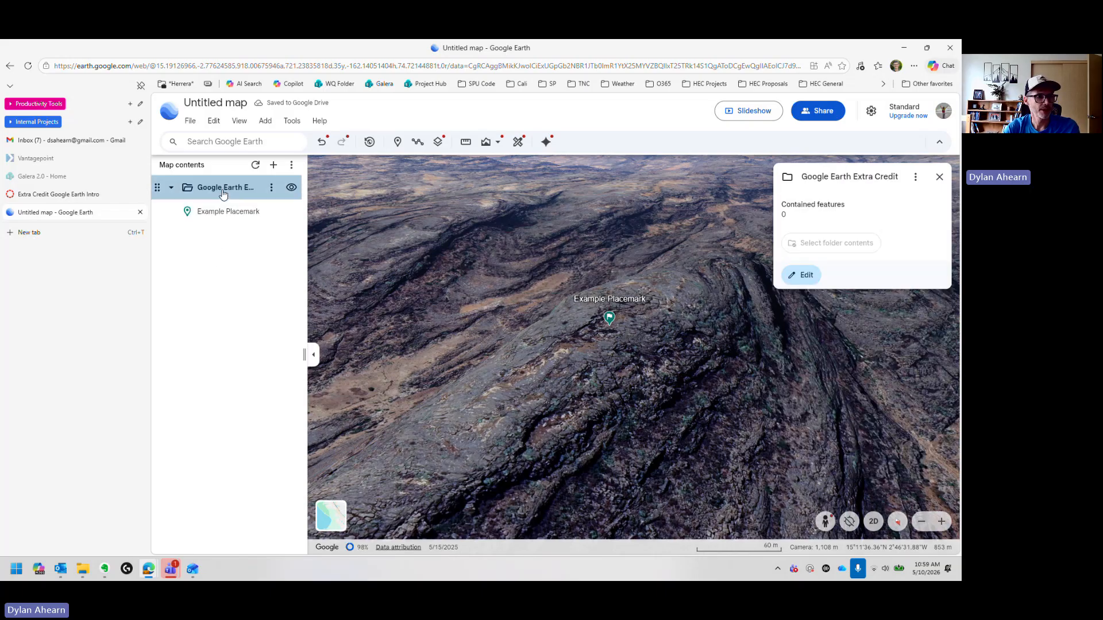
Step: Export the map as a KML file and open its download location
click(190, 122)
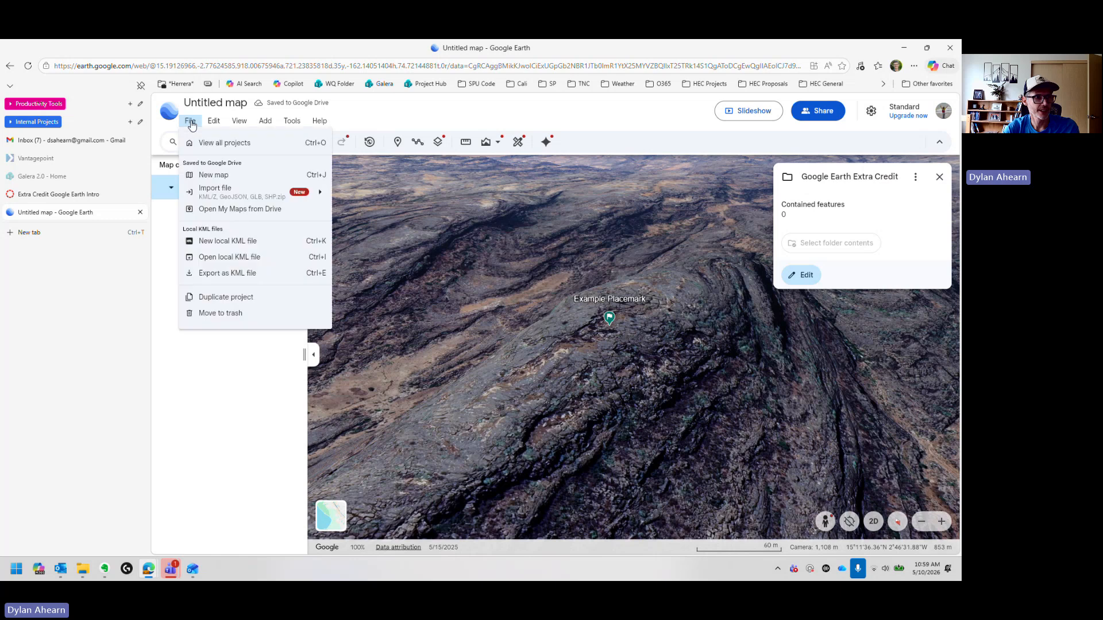
click(226, 275)
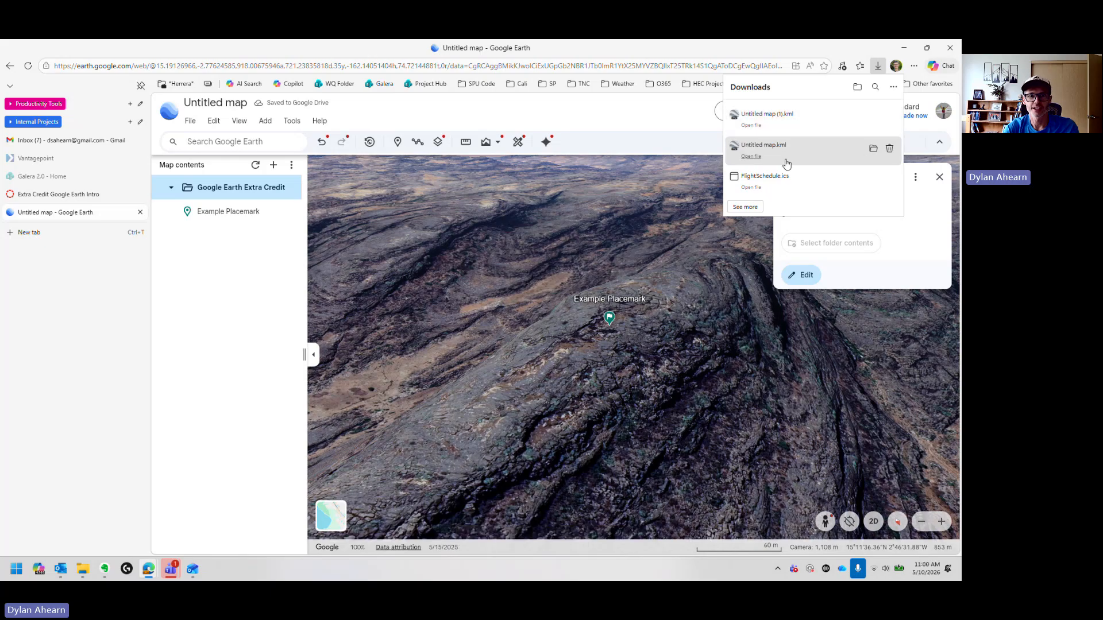
click(872, 118)
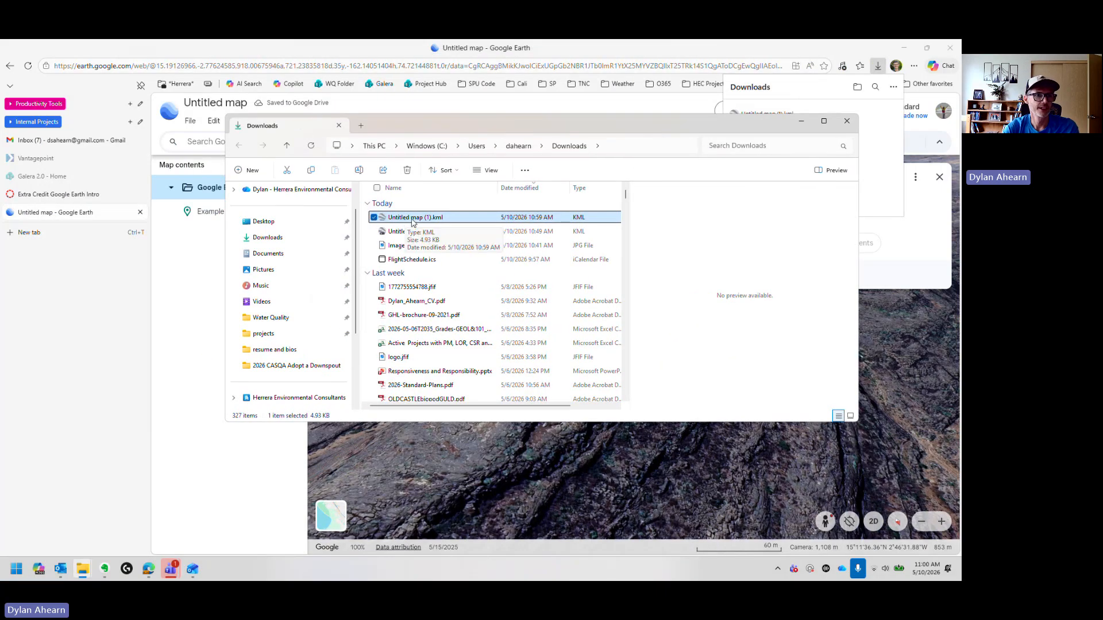
Step: In File Explorer, rename the exported KML file to the student's surname followed by Extra Credit
click(421, 219)
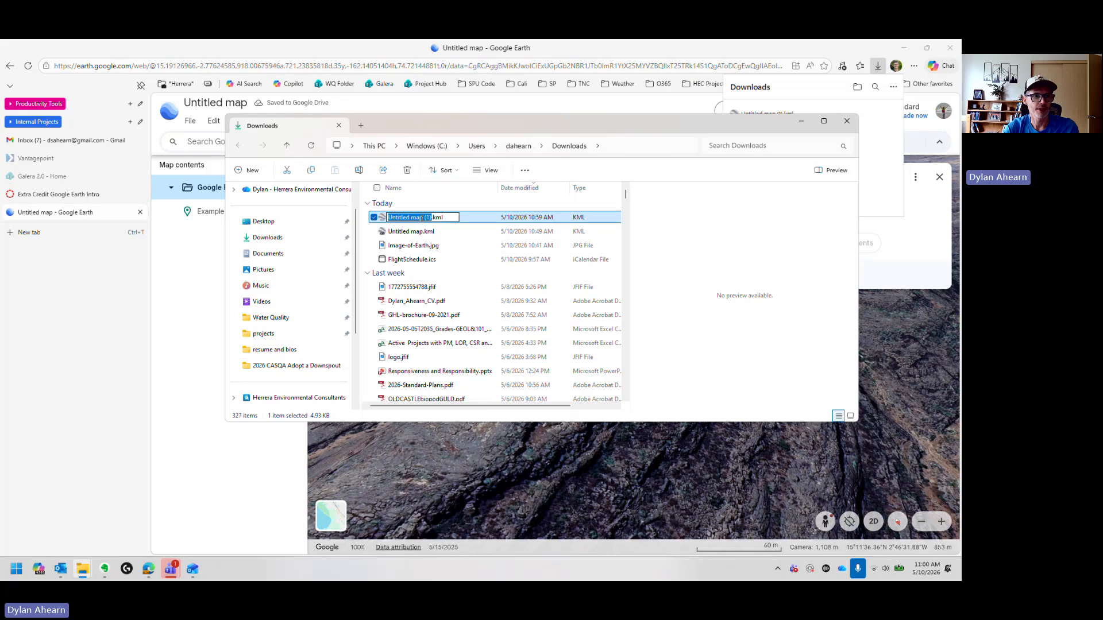
text(Ahearn)
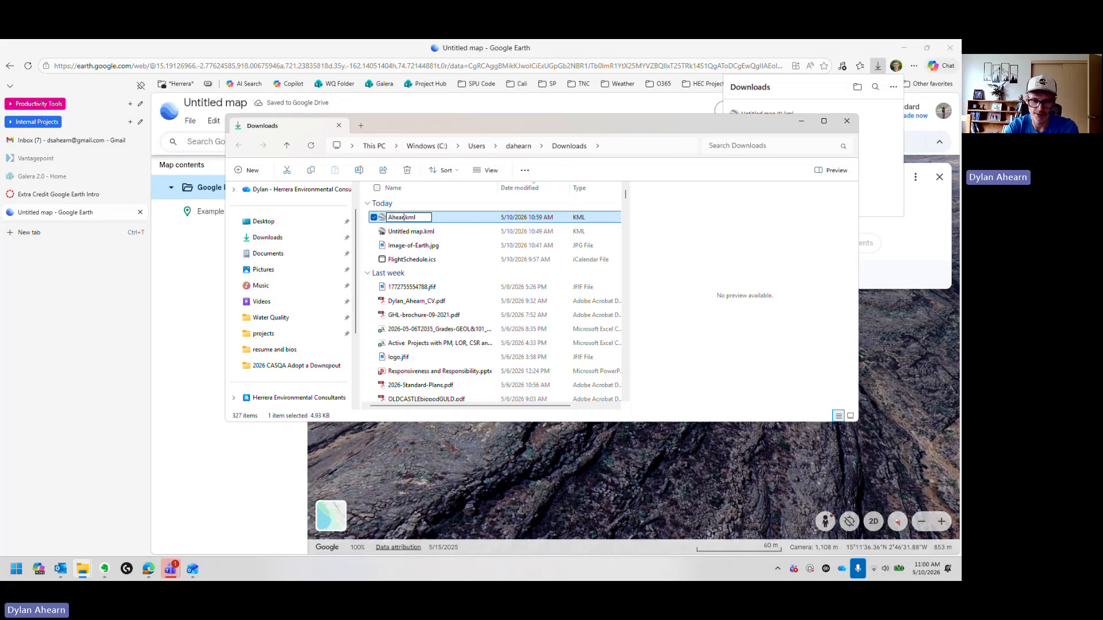
text(Extra Credi)
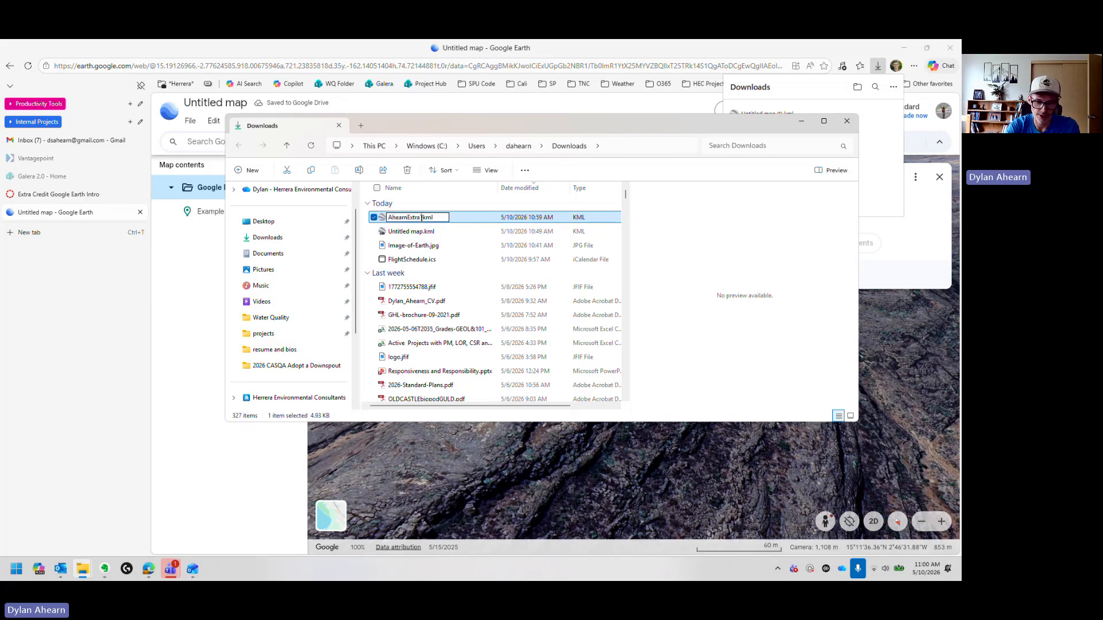
text(t)
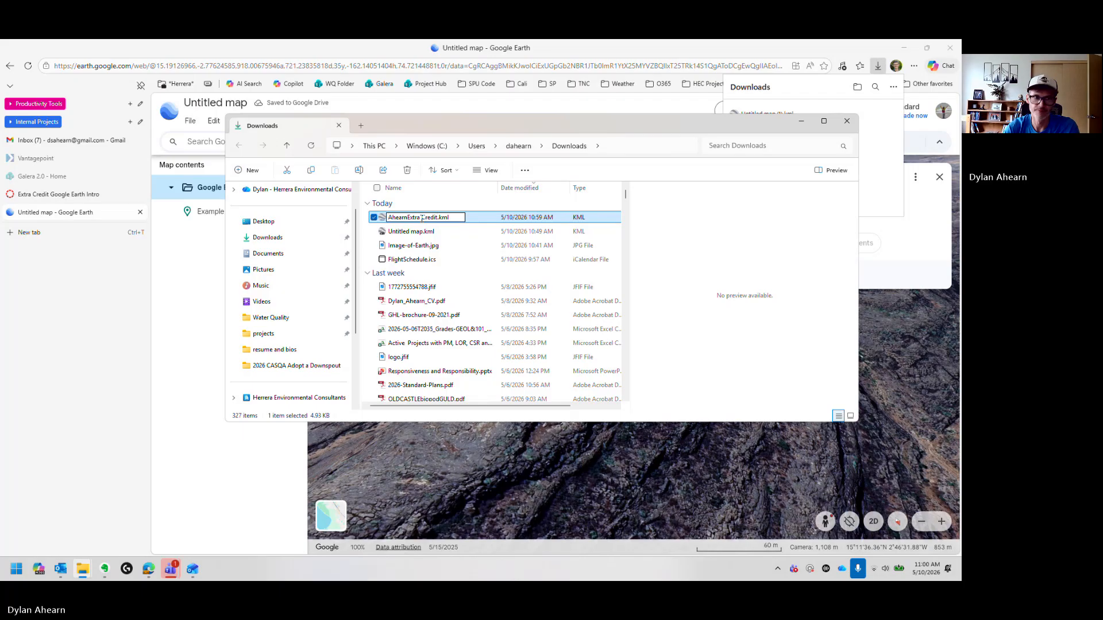
key(Return)
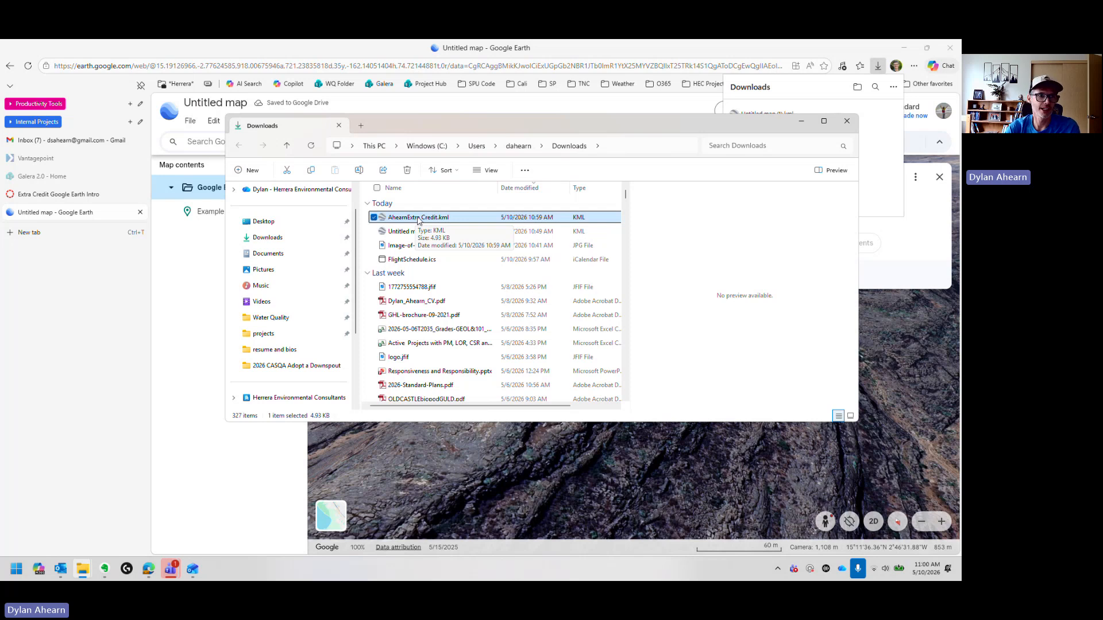
drag(422, 126, 468, 194)
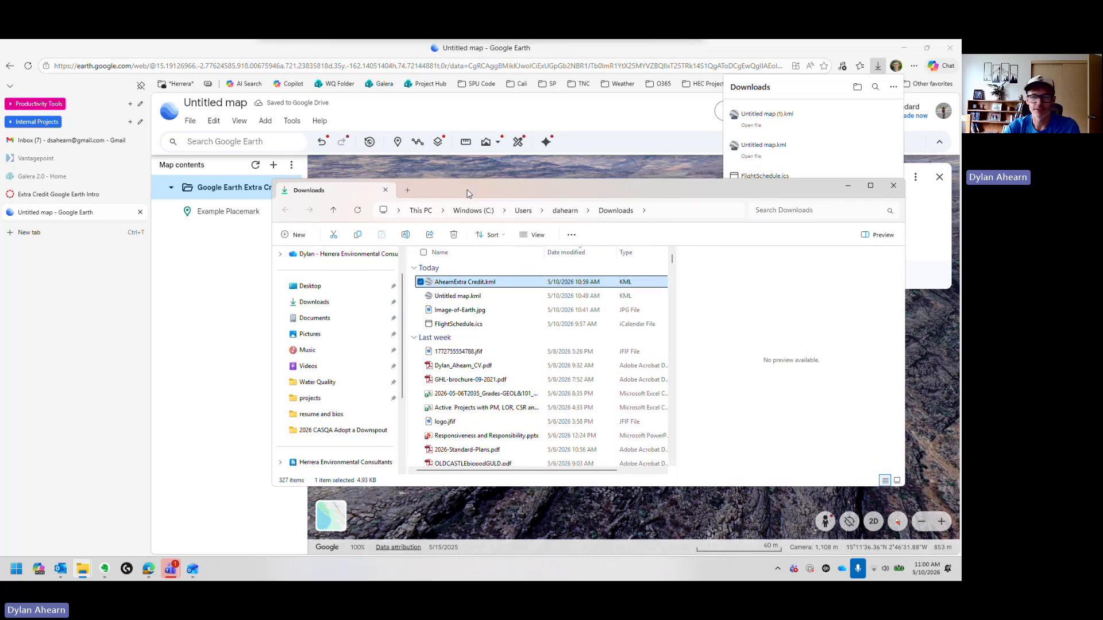